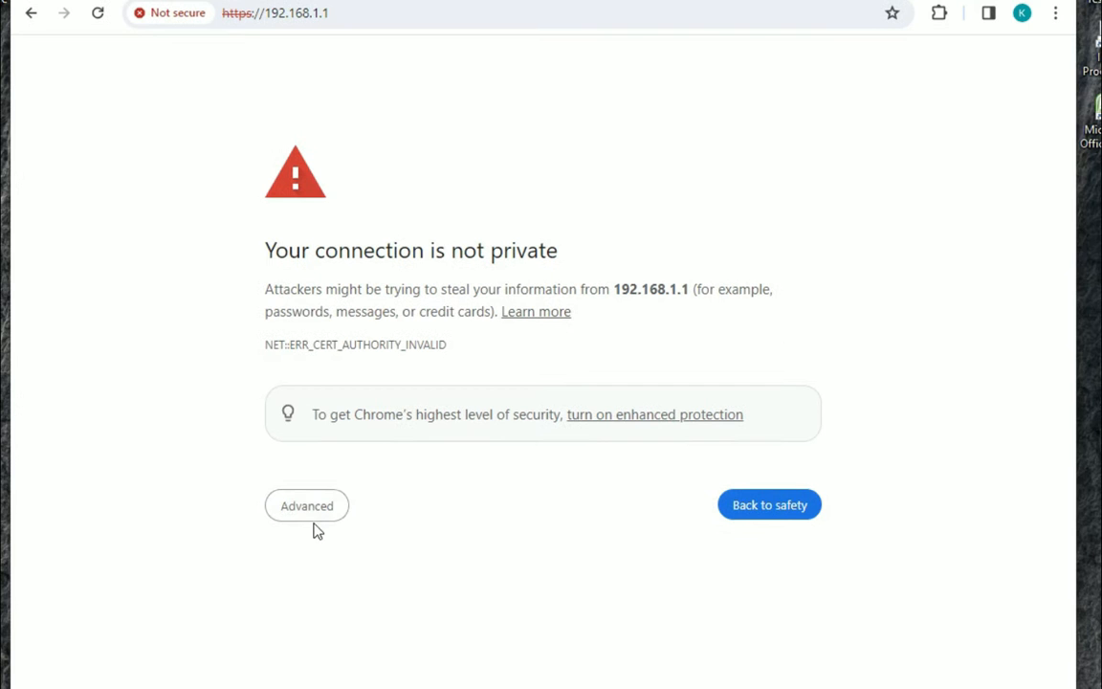
# Expand Advanced on the privacy warning and proceed to 192.168.1.1 despite the untrusted certificate.
pyautogui.click(316, 571)
pyautogui.click(329, 651)
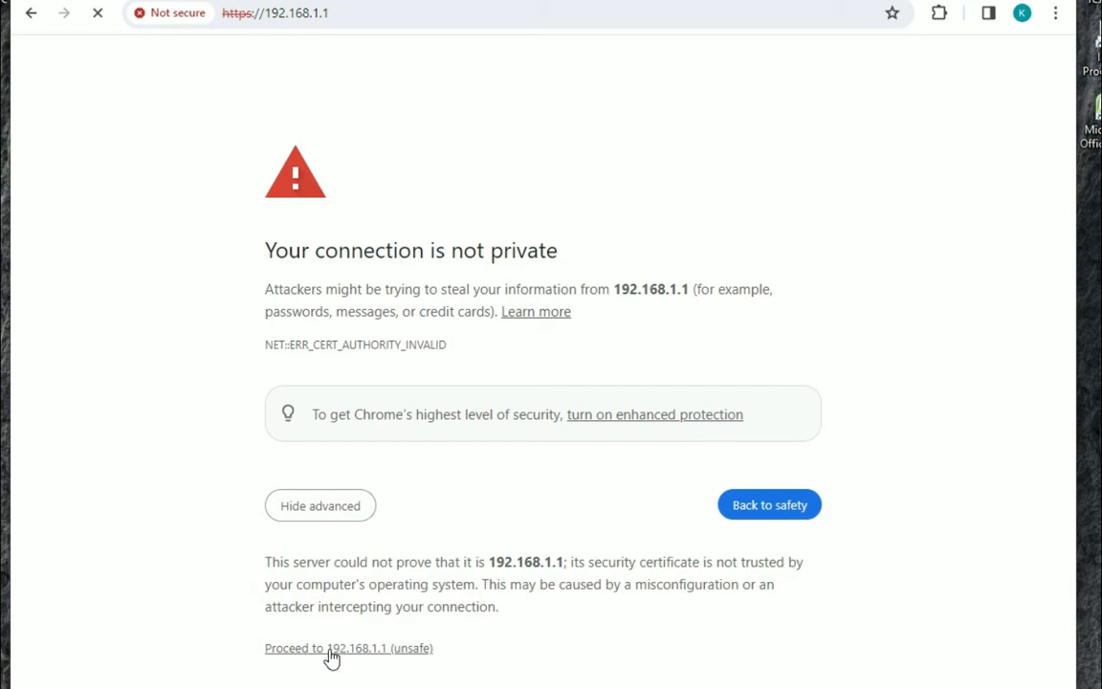
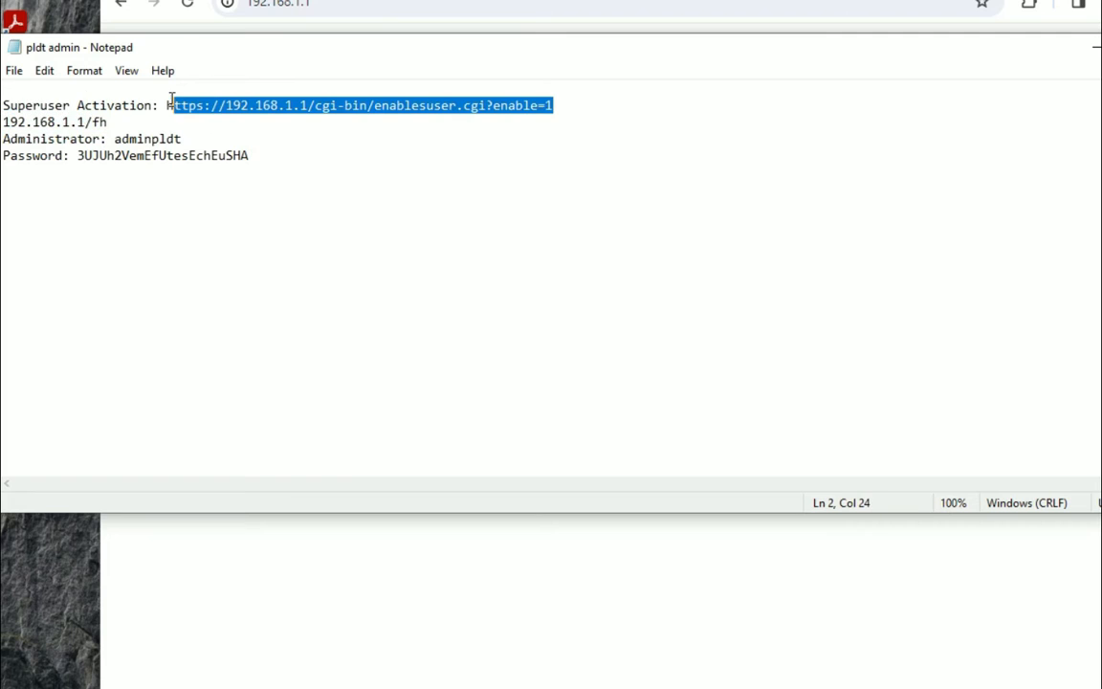
pyautogui.rightClick(243, 103)
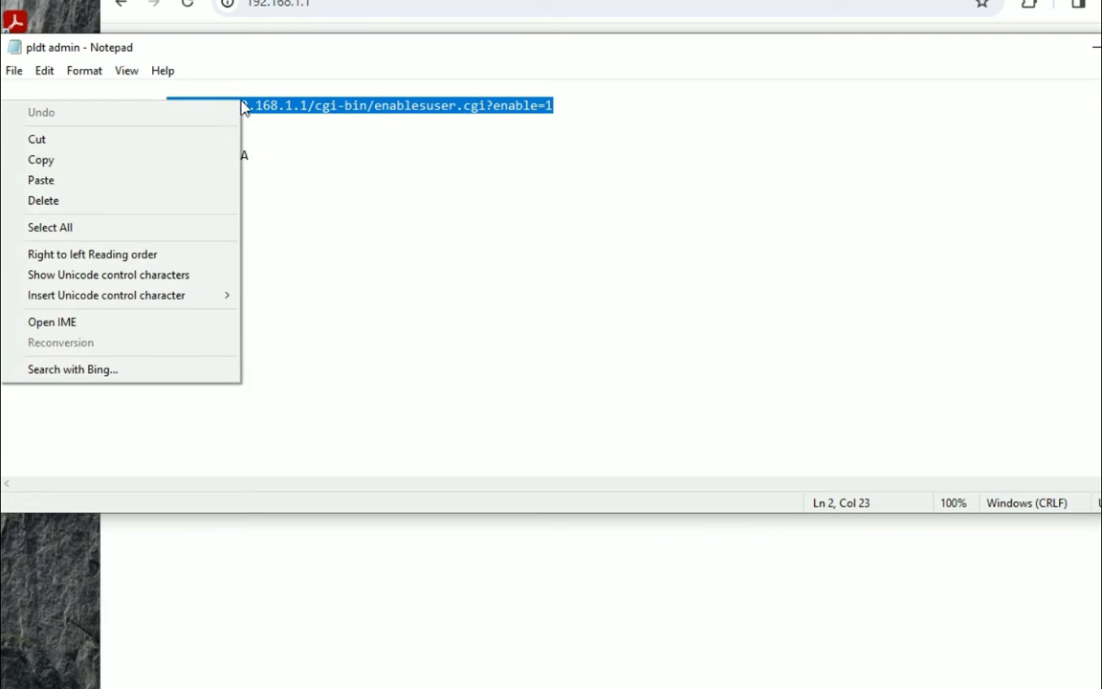
pyautogui.click(180, 158)
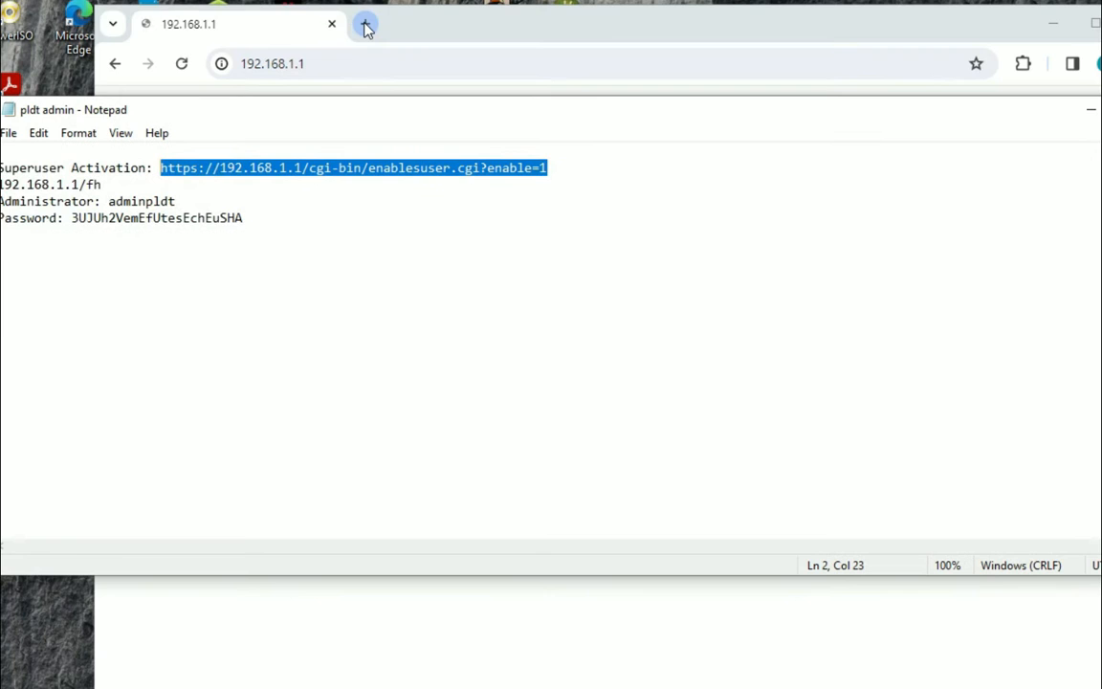
# Open a new Chrome tab and bring up the paste options in its address box.
pyautogui.click(364, 24)
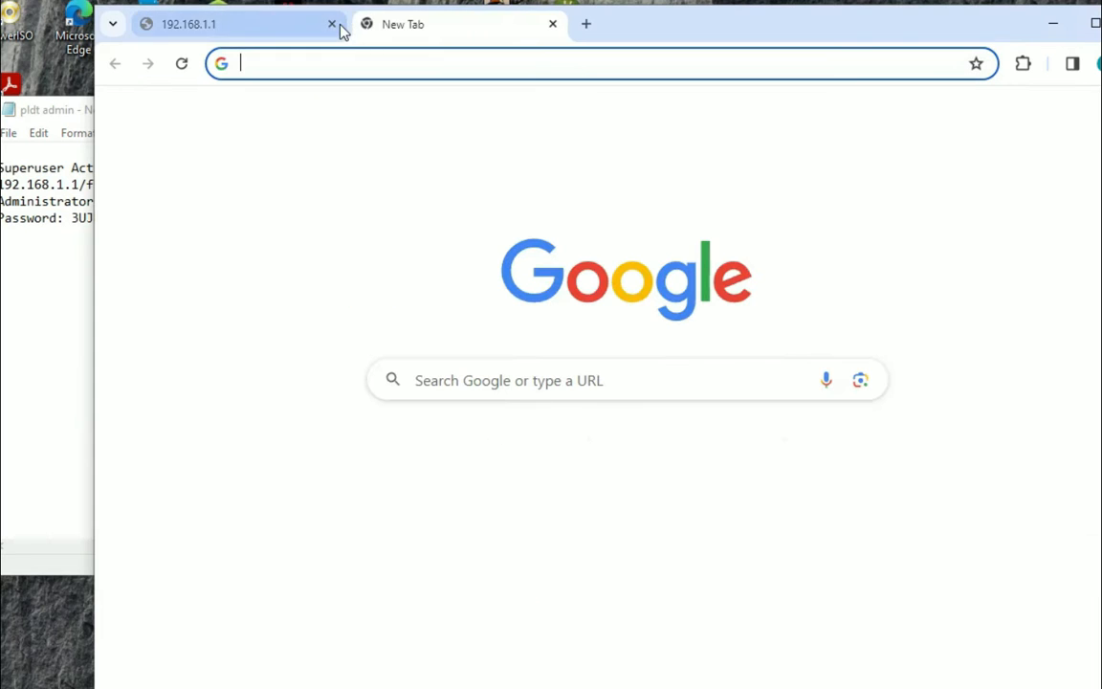
pyautogui.click(293, 65)
pyautogui.rightClick(292, 67)
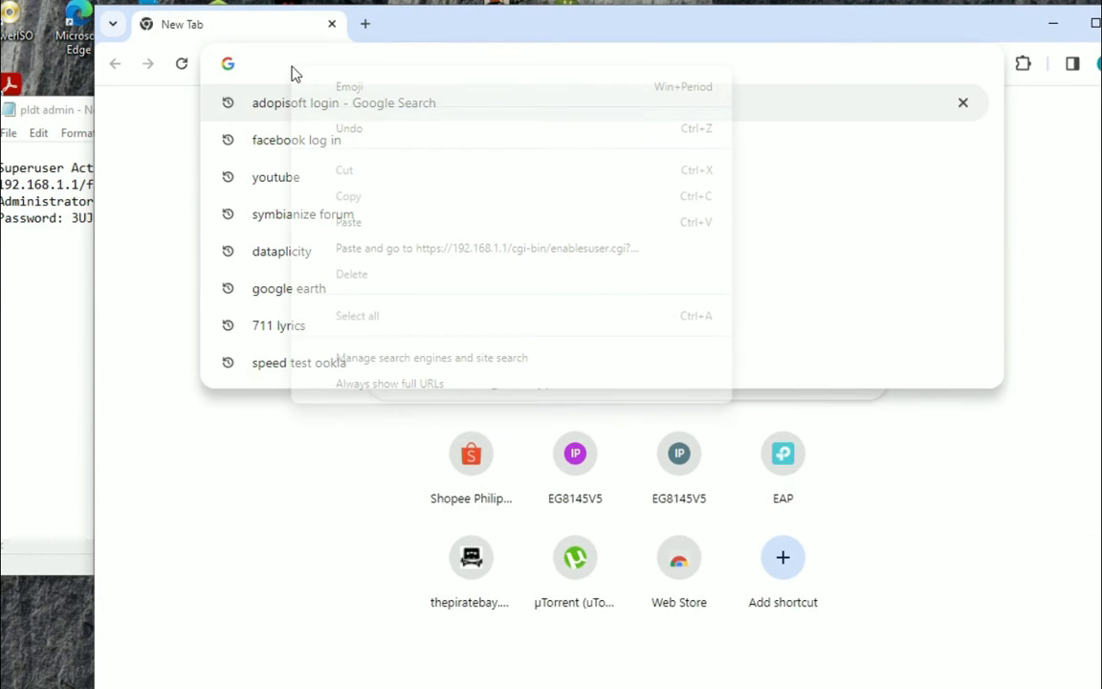
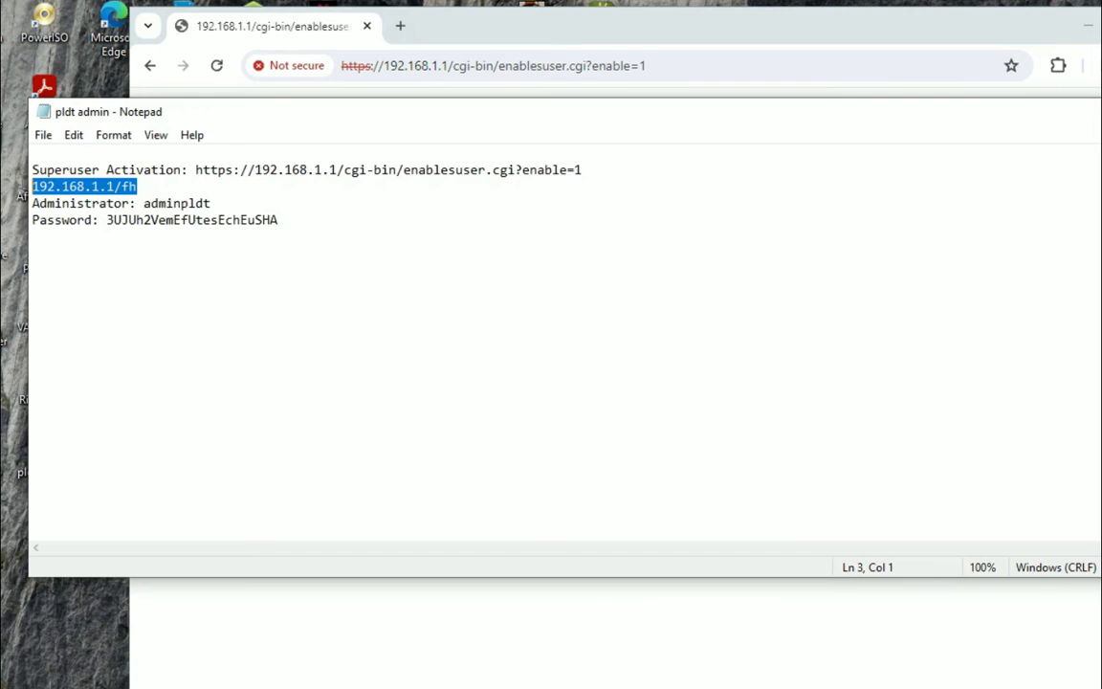
# Copy the router address 192.168.1.1/fh from the Notepad notes.
pyautogui.rightClick(83, 184)
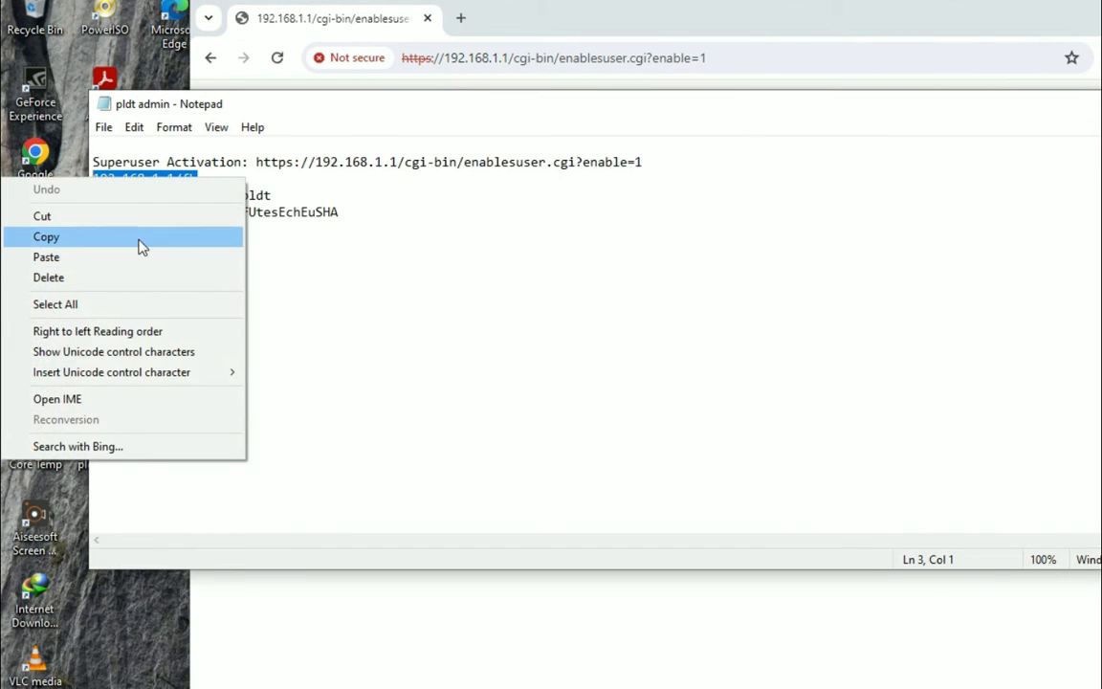
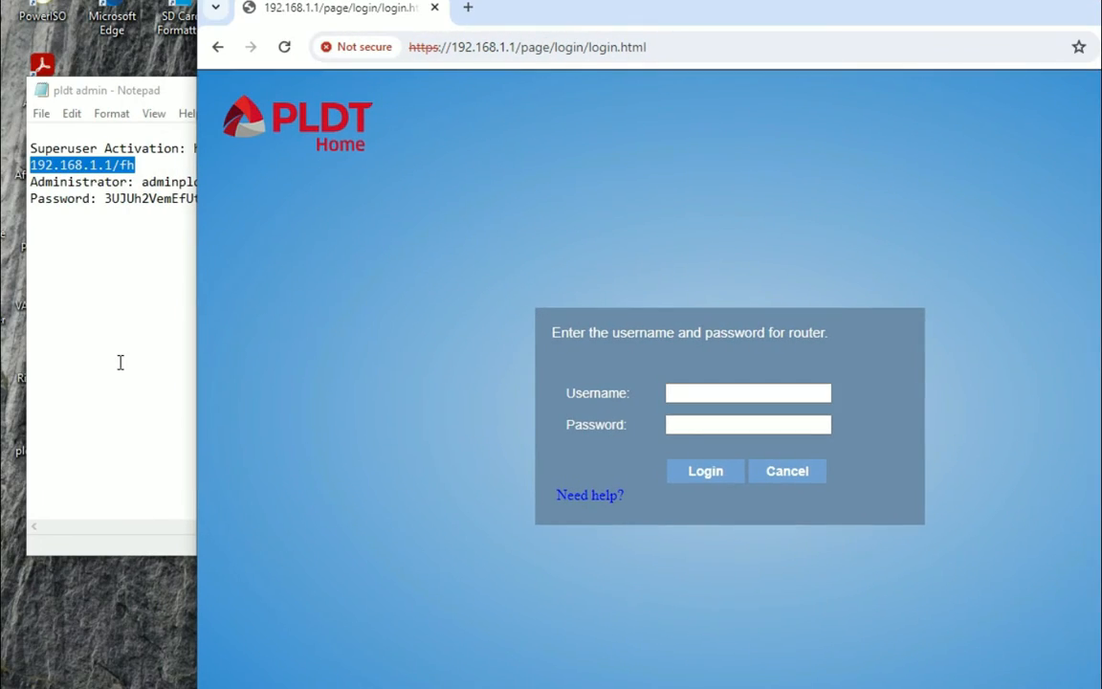
# Copy the administrator username from the Notepad notes.
pyautogui.click(118, 363)
pyautogui.moveTo(213, 181); pyautogui.dragTo(139, 182)
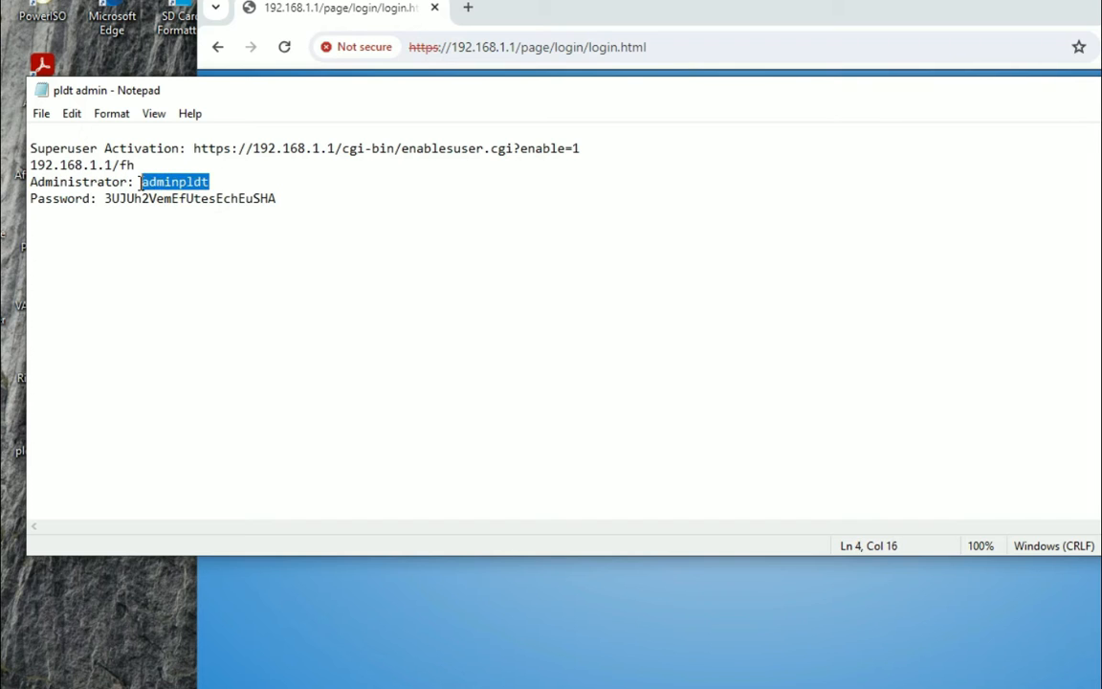
pyautogui.rightClick(140, 182)
pyautogui.click(130, 220)
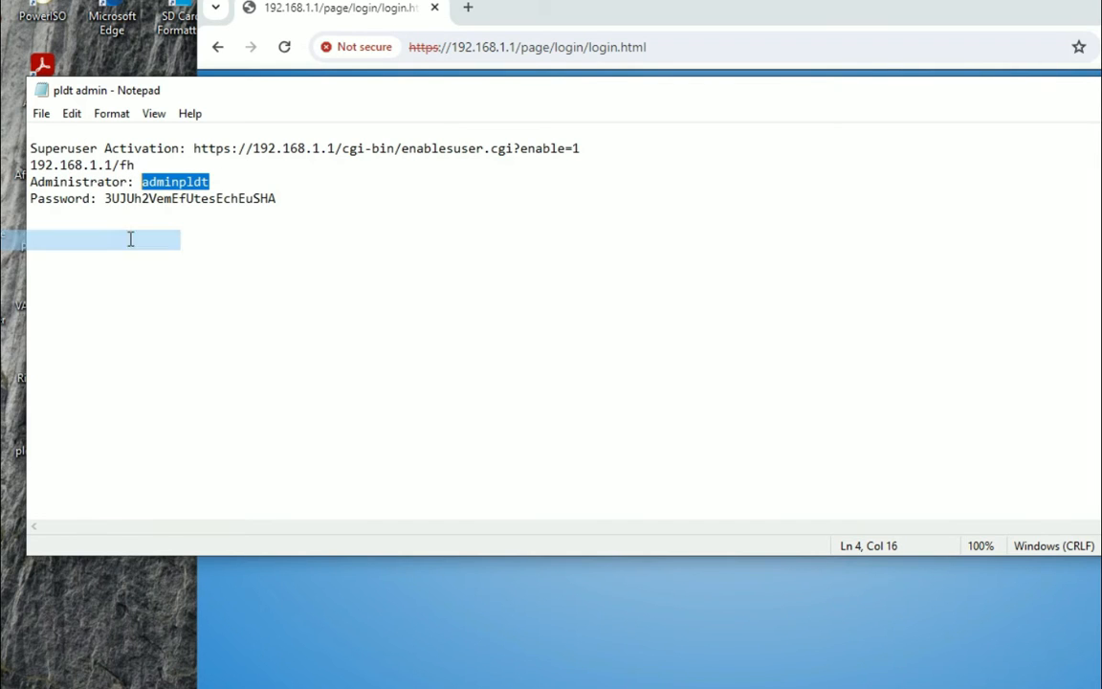
# Paste the administrator username into the Username field of the PLDT router login page.
pyautogui.click(442, 638)
pyautogui.click(686, 394)
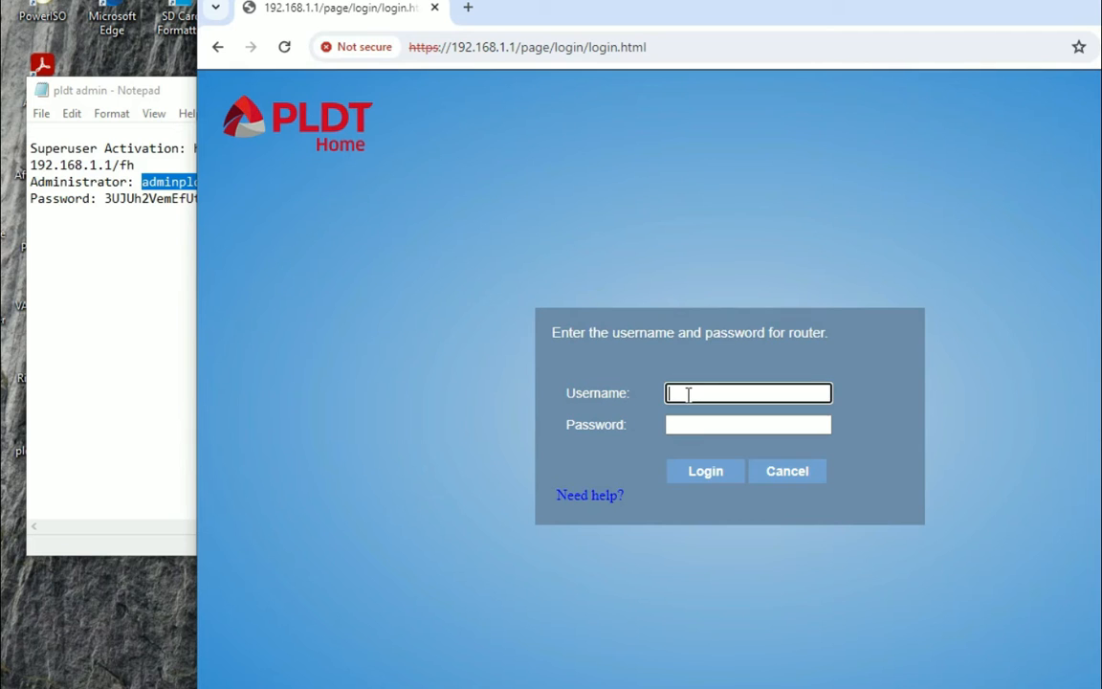
pyautogui.rightClick(687, 398)
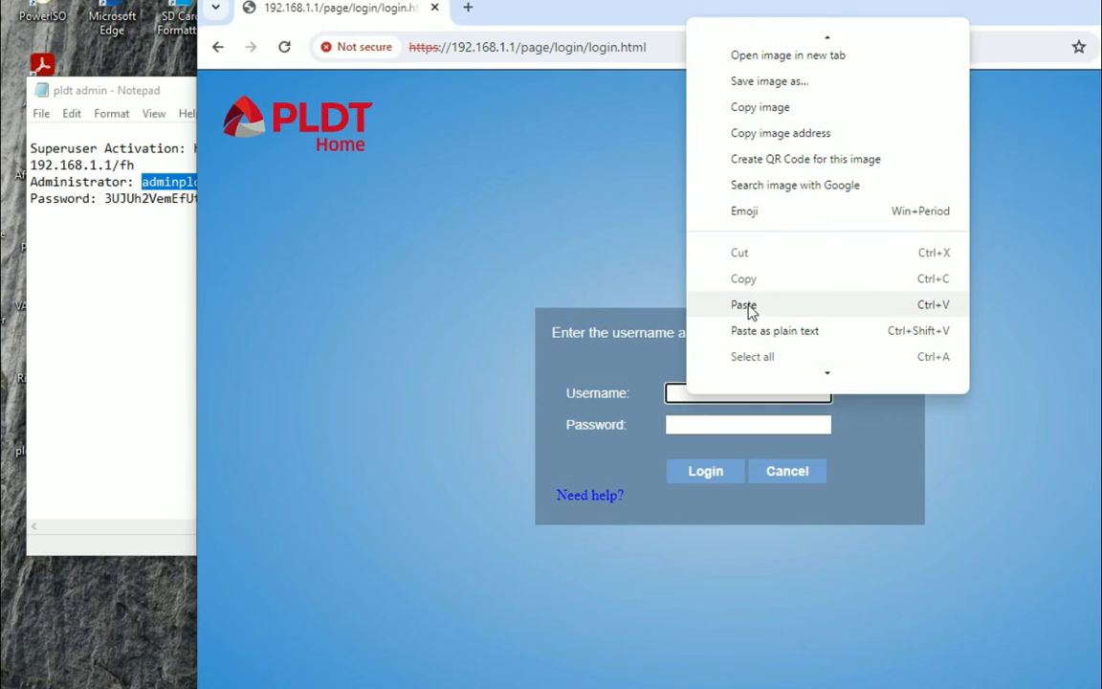
pyautogui.click(749, 308)
pyautogui.click(101, 315)
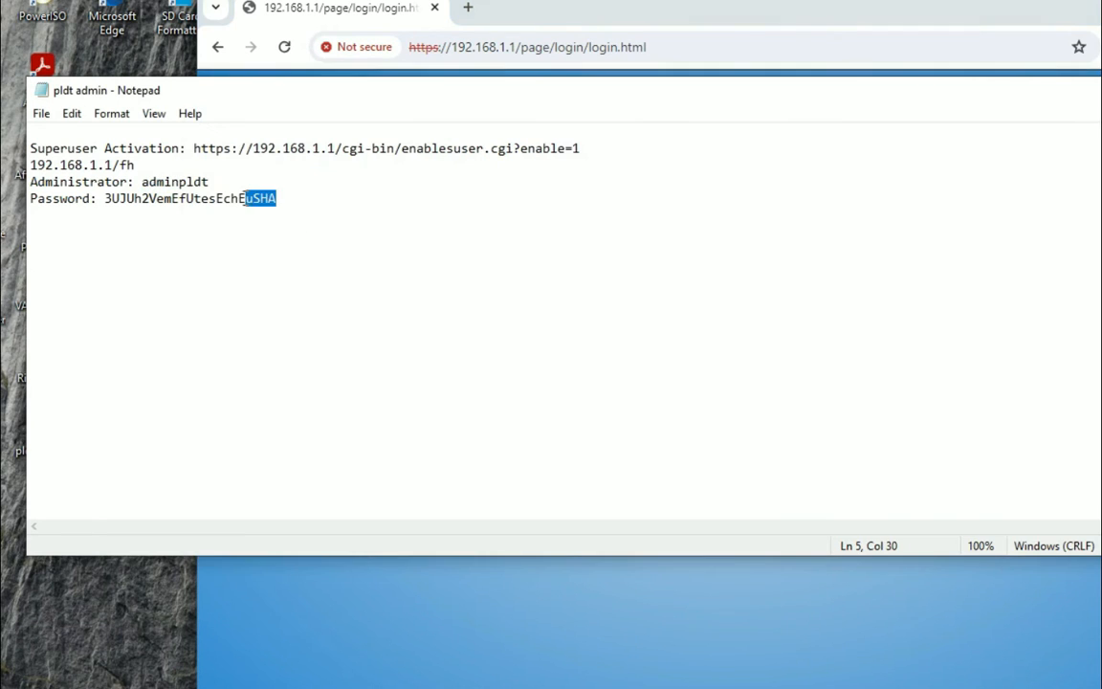
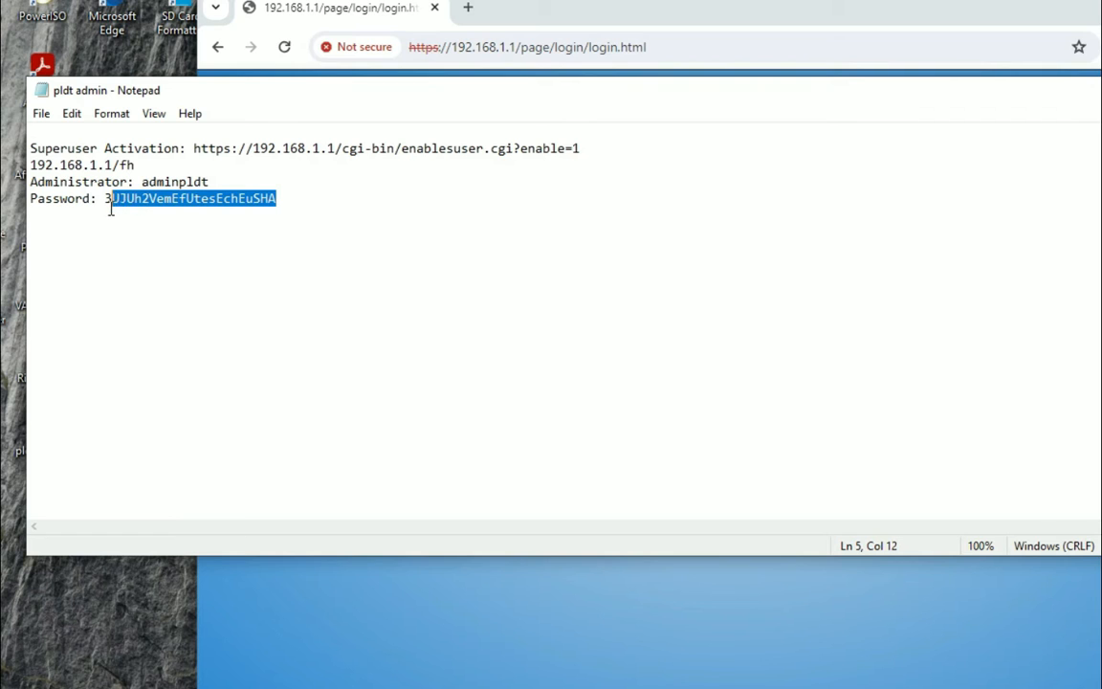
# Copy the old router password from Notepad, paste it into the login Password field, and log in.
pyautogui.rightClick(184, 198)
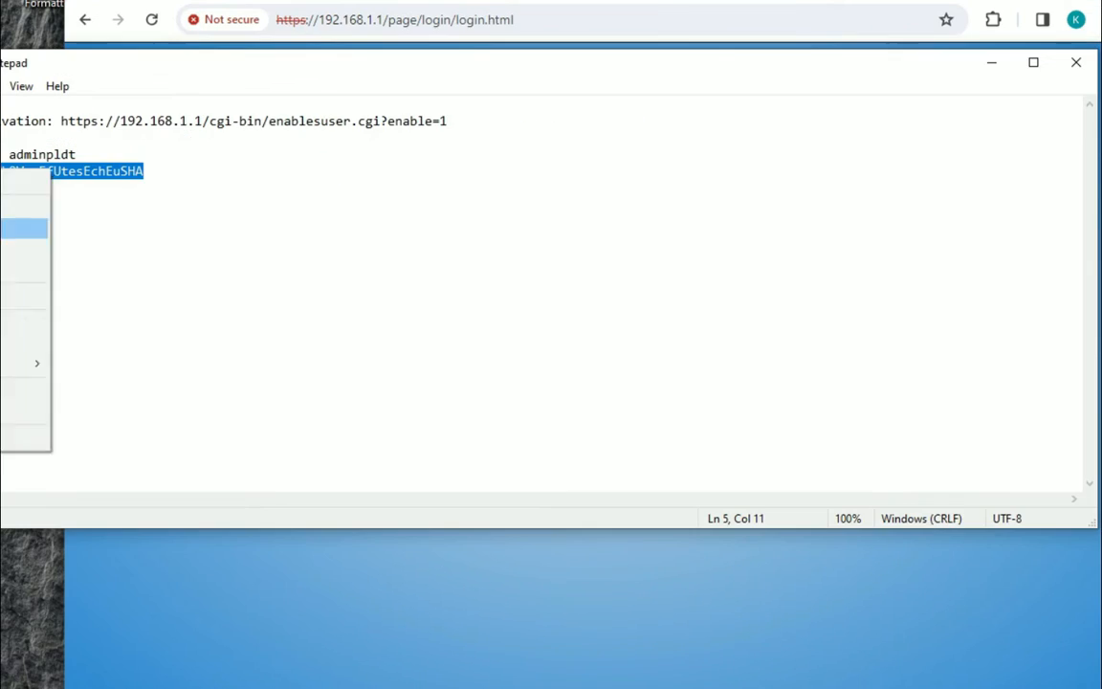
pyautogui.click(182, 235)
pyautogui.click(727, 538)
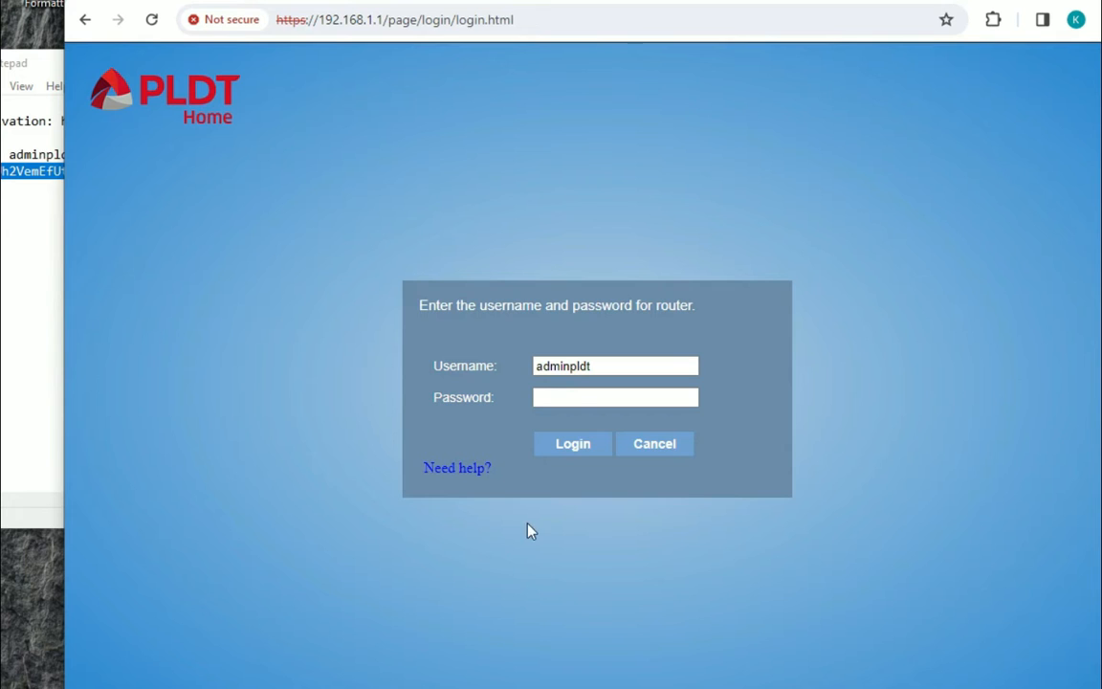
pyautogui.click(559, 395)
pyautogui.rightClick(559, 395)
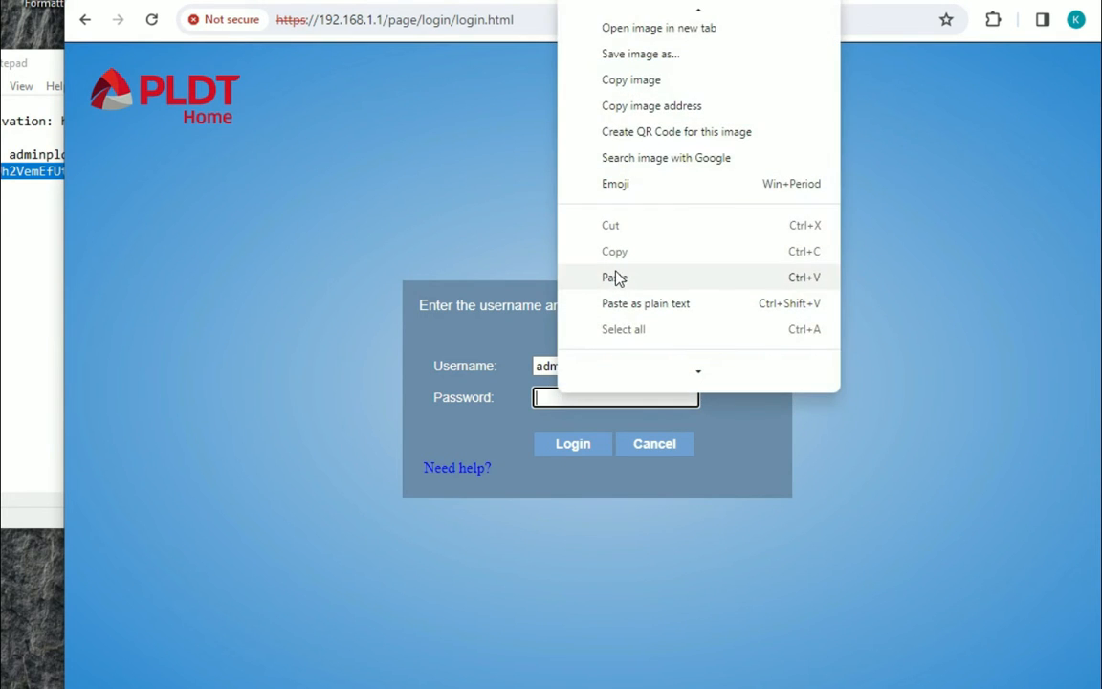
pyautogui.click(615, 277)
pyautogui.click(572, 445)
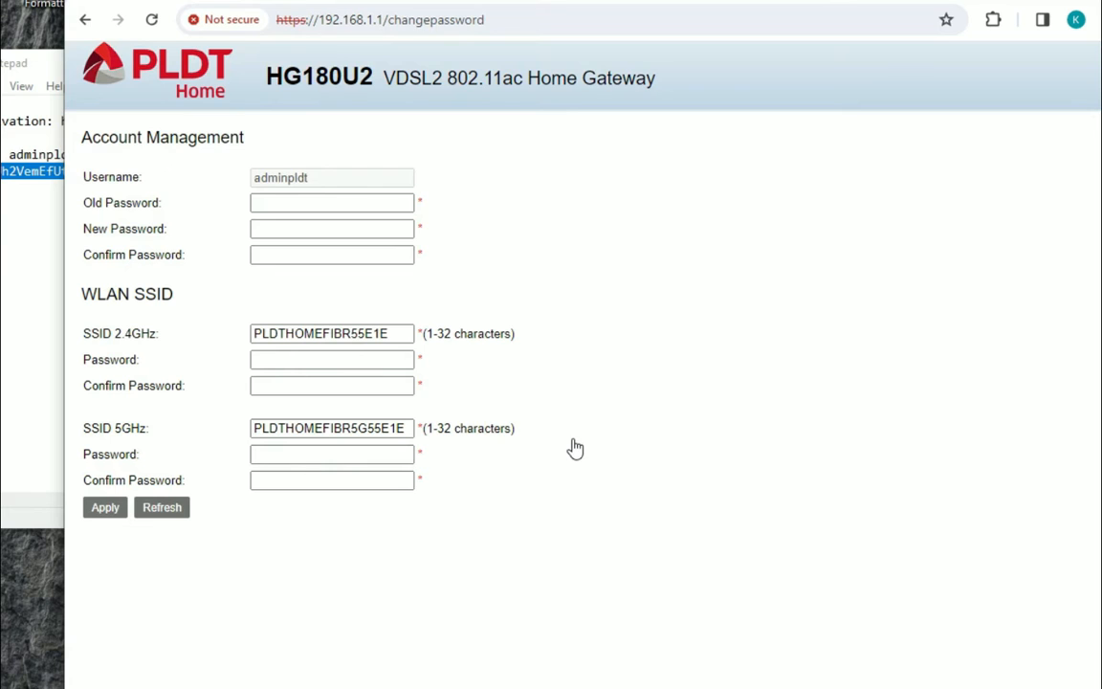
# Paste the current admin password as Old Password and enter the new admin password.
pyautogui.click(271, 201)
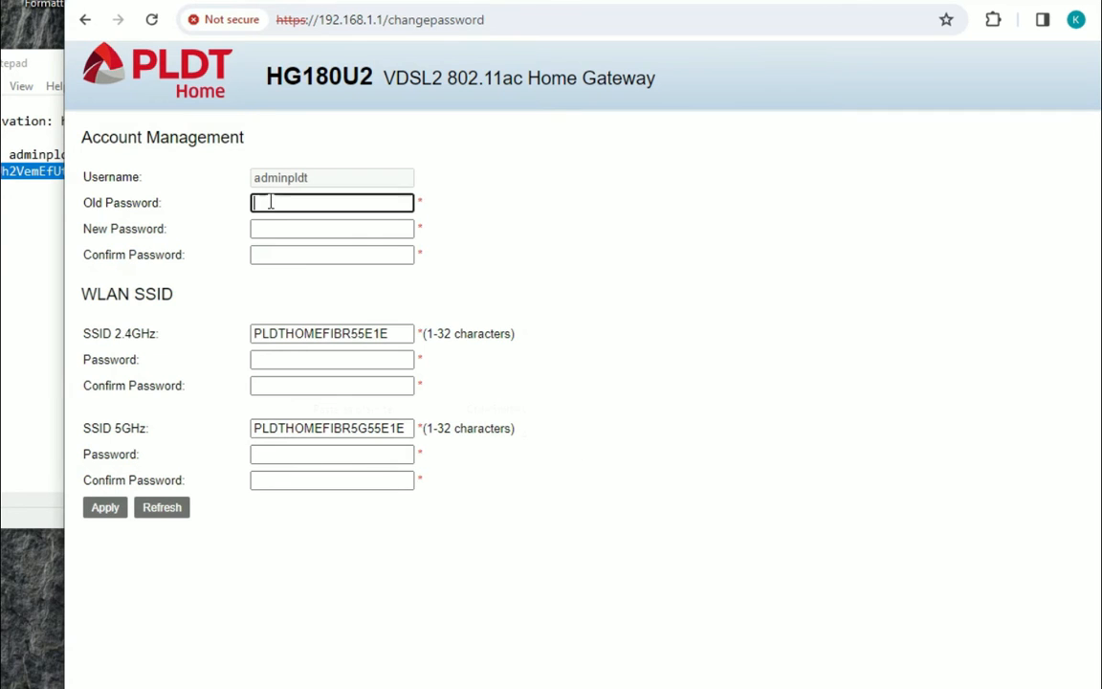
pyautogui.rightClick(271, 202)
pyautogui.click(357, 382)
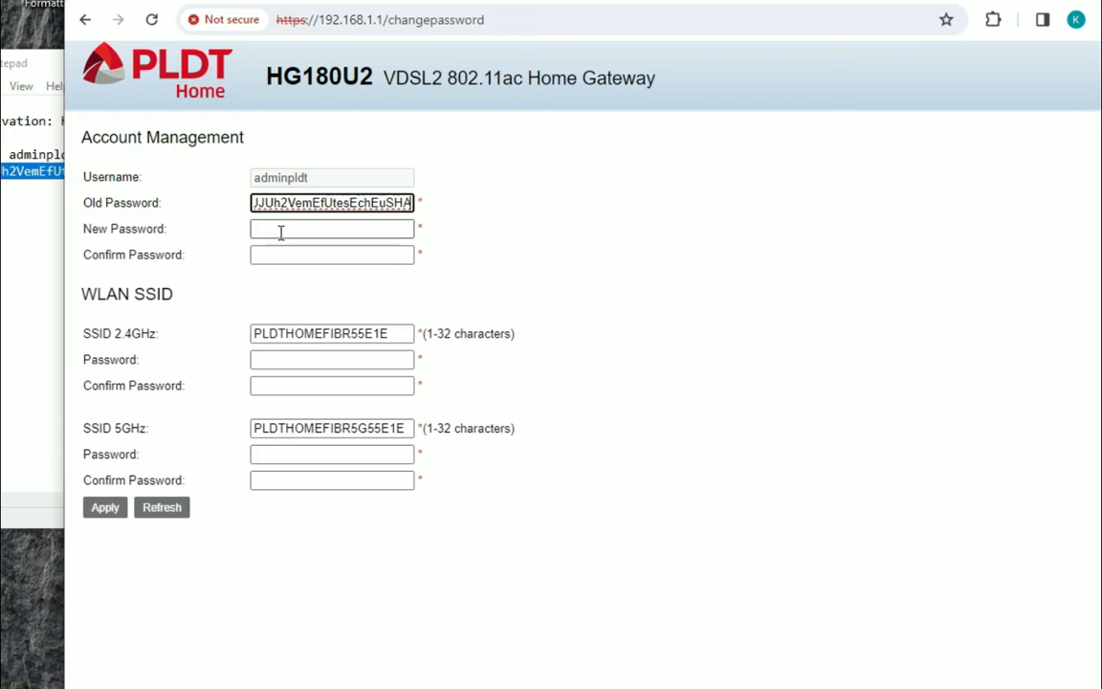
pyautogui.click(280, 229)
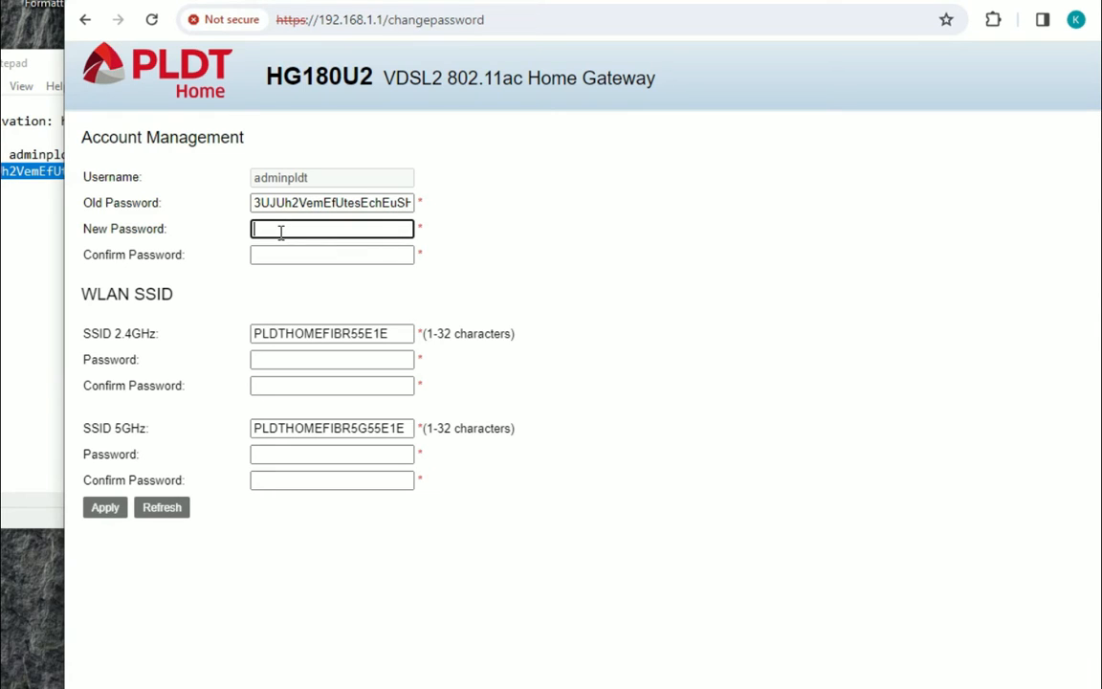
pyautogui.write('••••••••••')
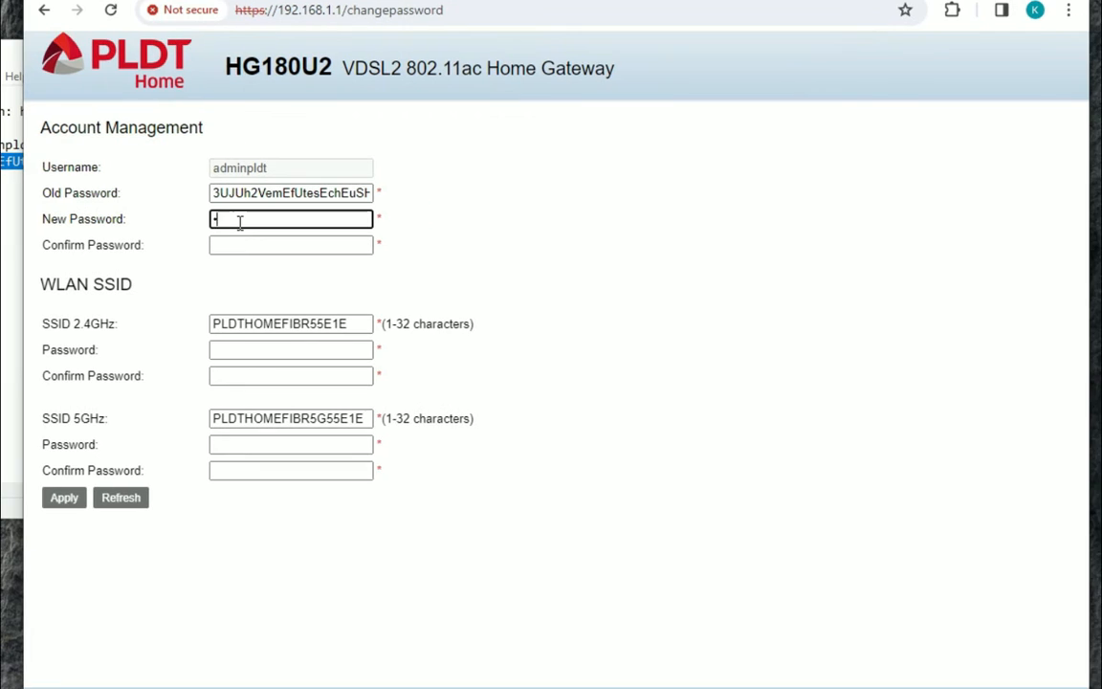
pyautogui.write('•')
pyautogui.click(239, 247)
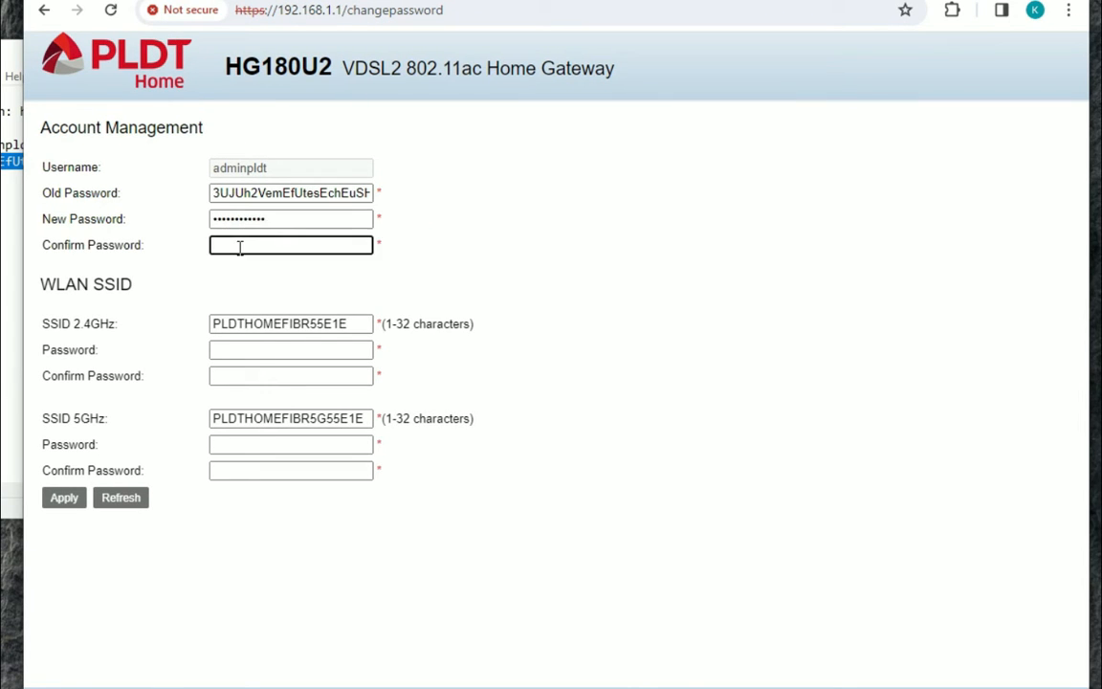
pyautogui.write('•••••••••••')
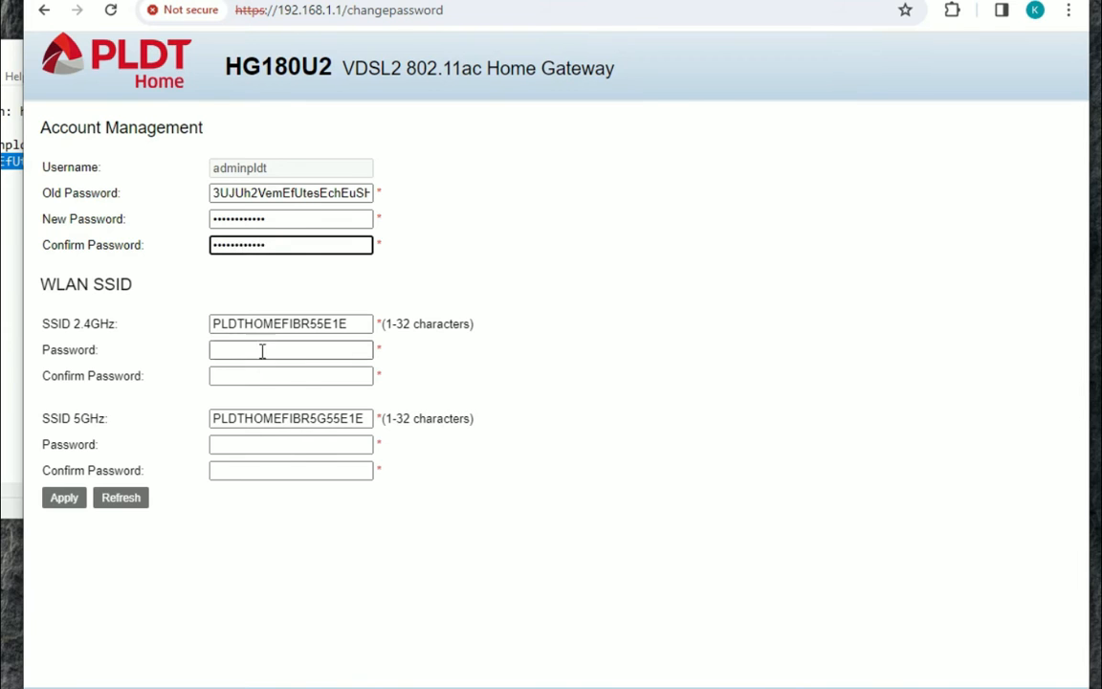
# Enter and confirm new Wi-Fi passwords for the 2.4GHz and 5GHz networks.
pyautogui.click(263, 350)
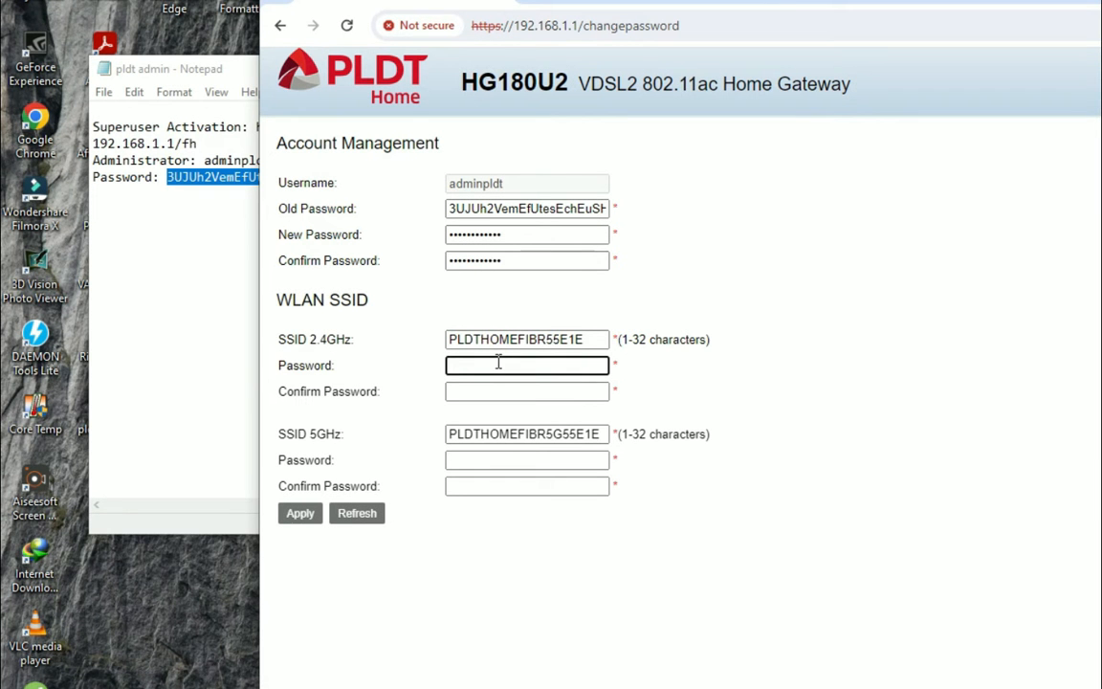
pyautogui.write('••••••••••')
pyautogui.click(487, 389)
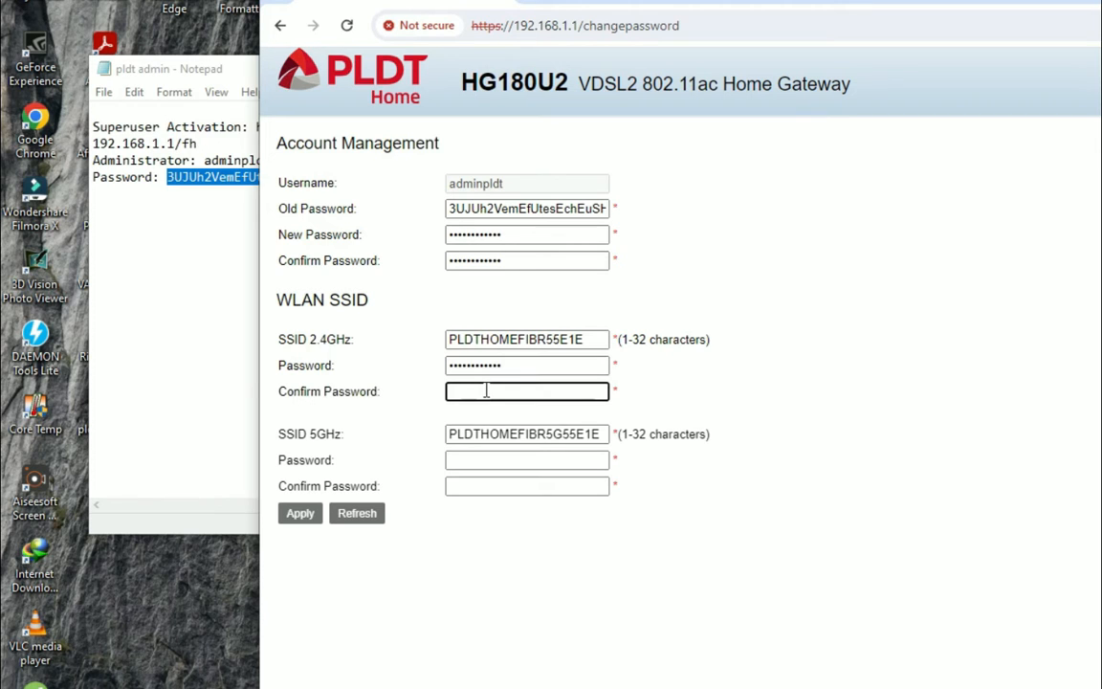
pyautogui.write('••••••')
pyautogui.click(488, 460)
pyautogui.write('••••')
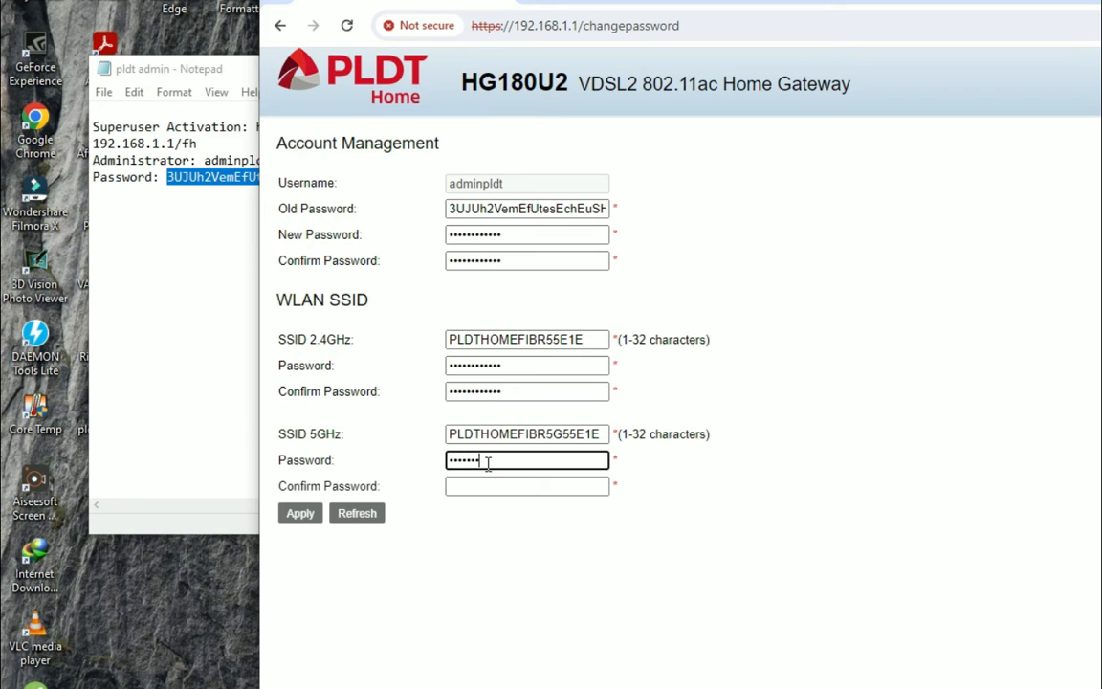
pyautogui.click(491, 486)
pyautogui.write('•••••••')
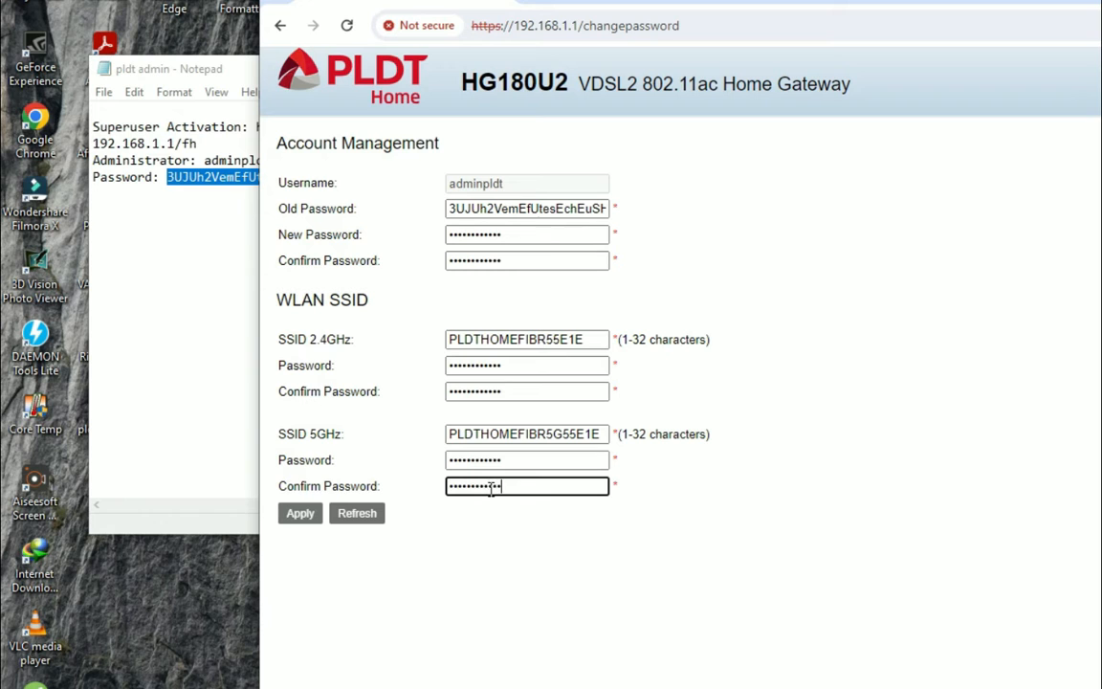
pyautogui.moveTo(585, 338); pyautogui.dragTo(446, 339)
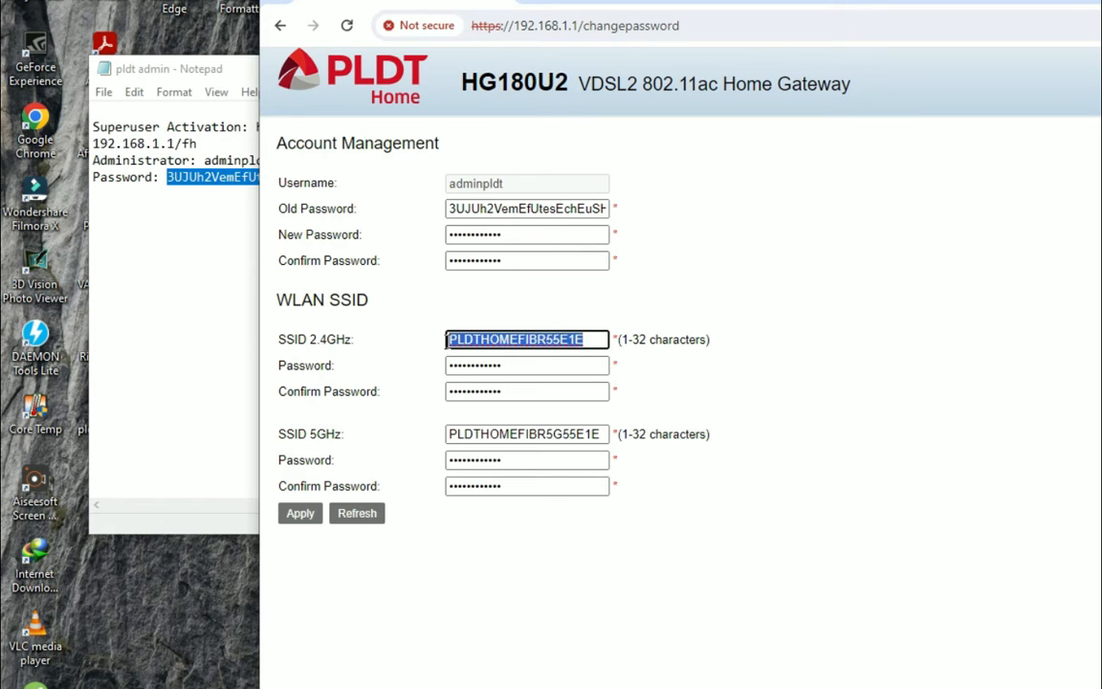
# In Notepad, add a 'newpassword:' line holding the new admin password below the old credentials.
pyautogui.hotkey('alt', 'Tab')
pyautogui.click(364, 175)
pyautogui.press('Return')
pyautogui.press('Return')
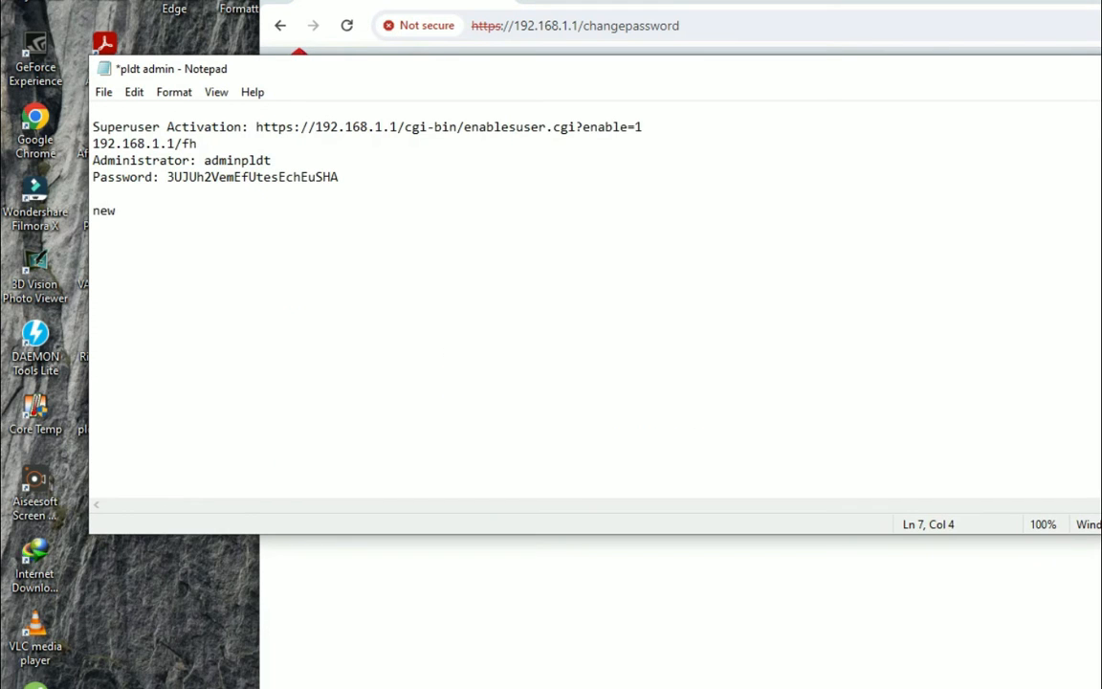
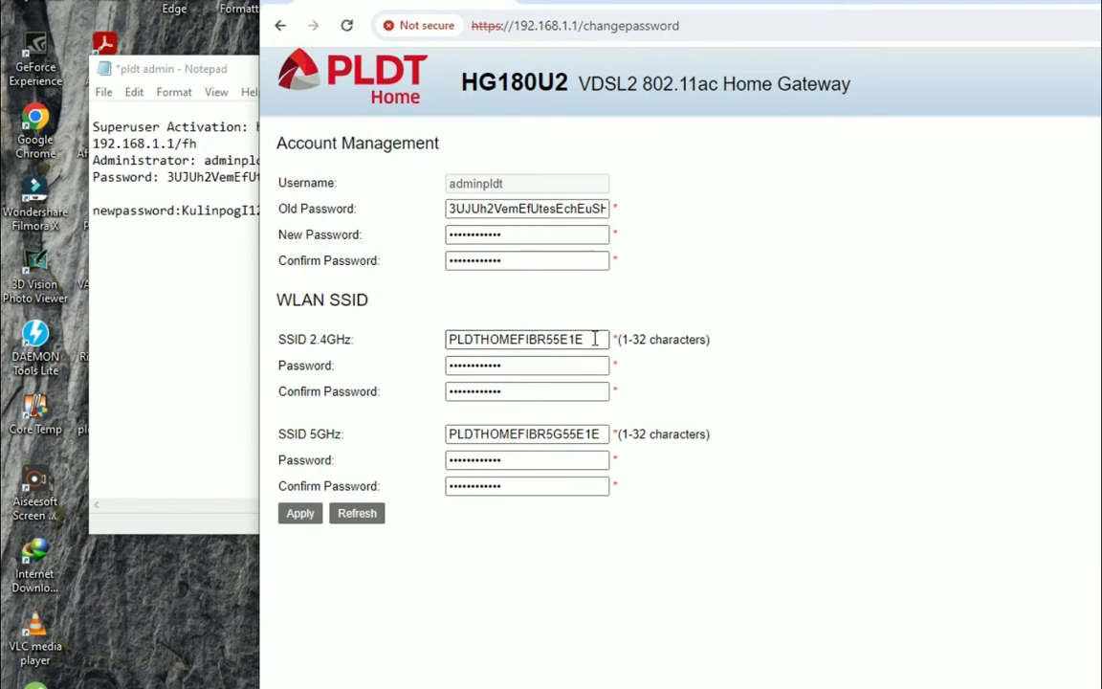
# Rename the SSIDs to '2.4G Kuya JO' and '5G Kuya JO' and apply them.
pyautogui.moveTo(594, 338); pyautogui.dragTo(456, 353)
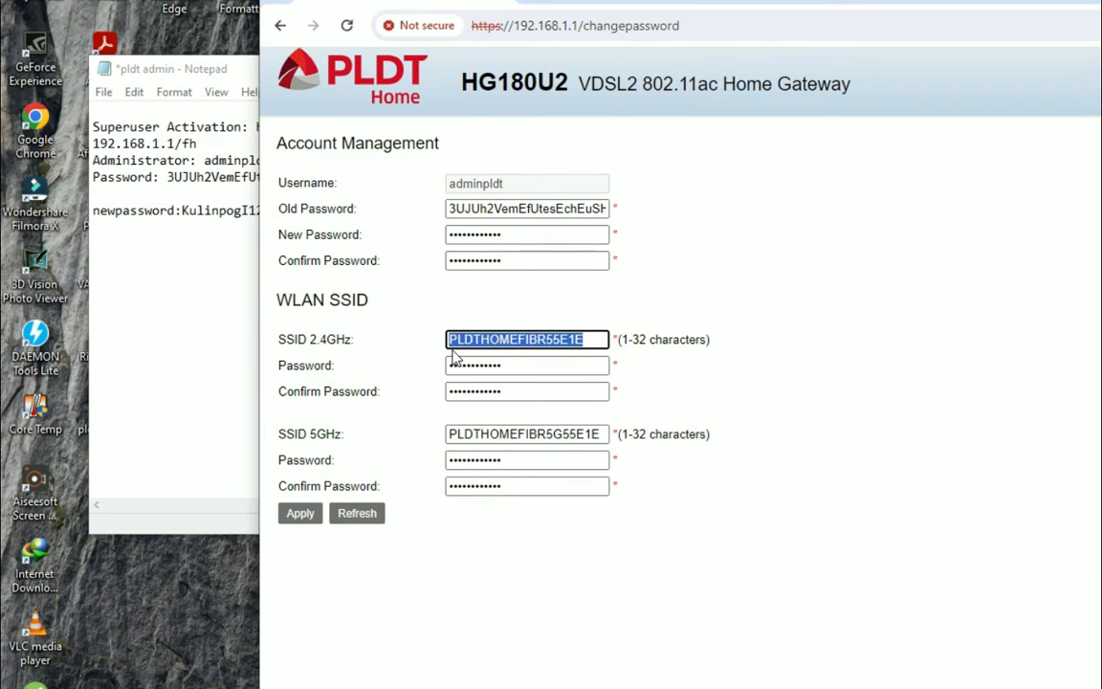
pyautogui.write('2.')
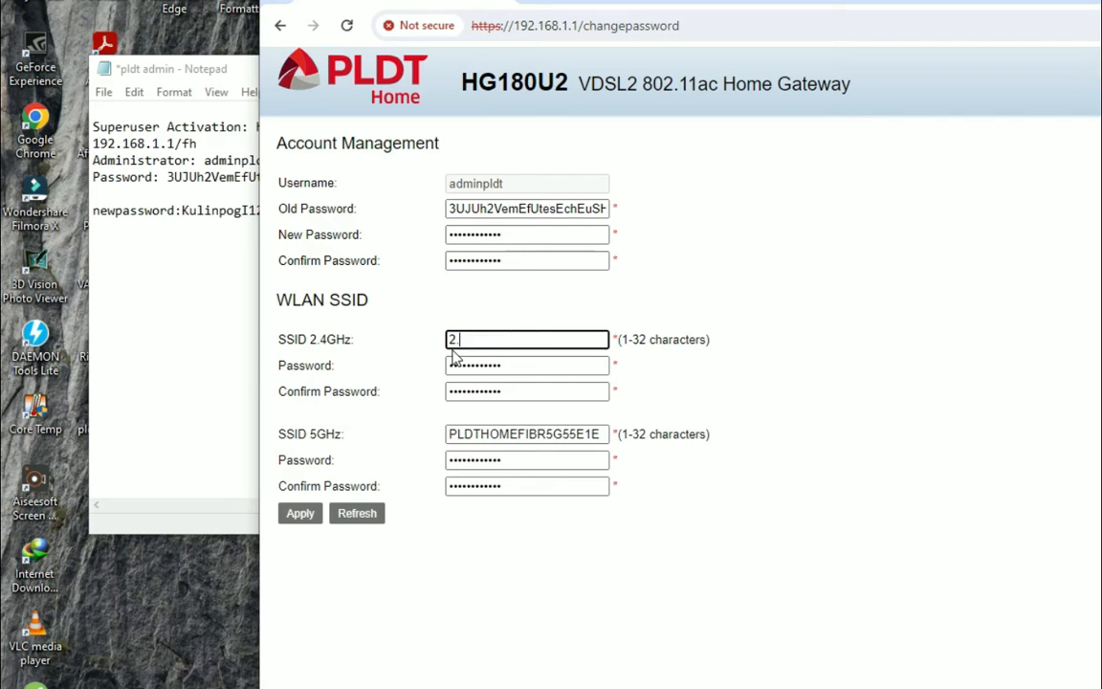
pyautogui.write('4G Kuya JO')
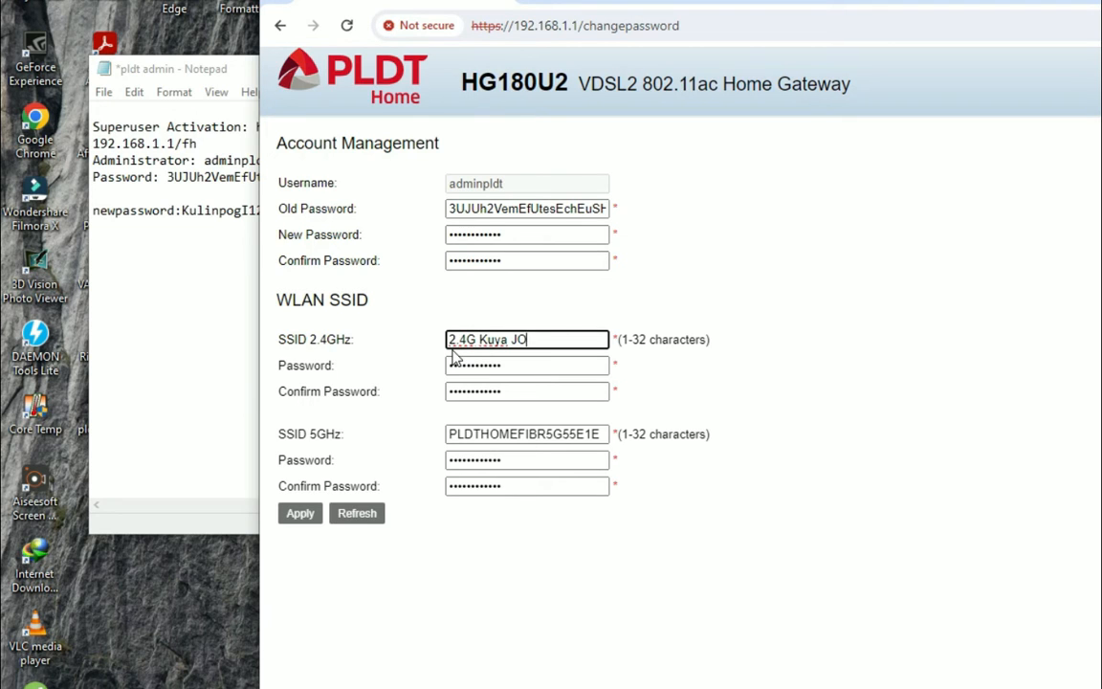
pyautogui.moveTo(604, 435); pyautogui.dragTo(443, 444)
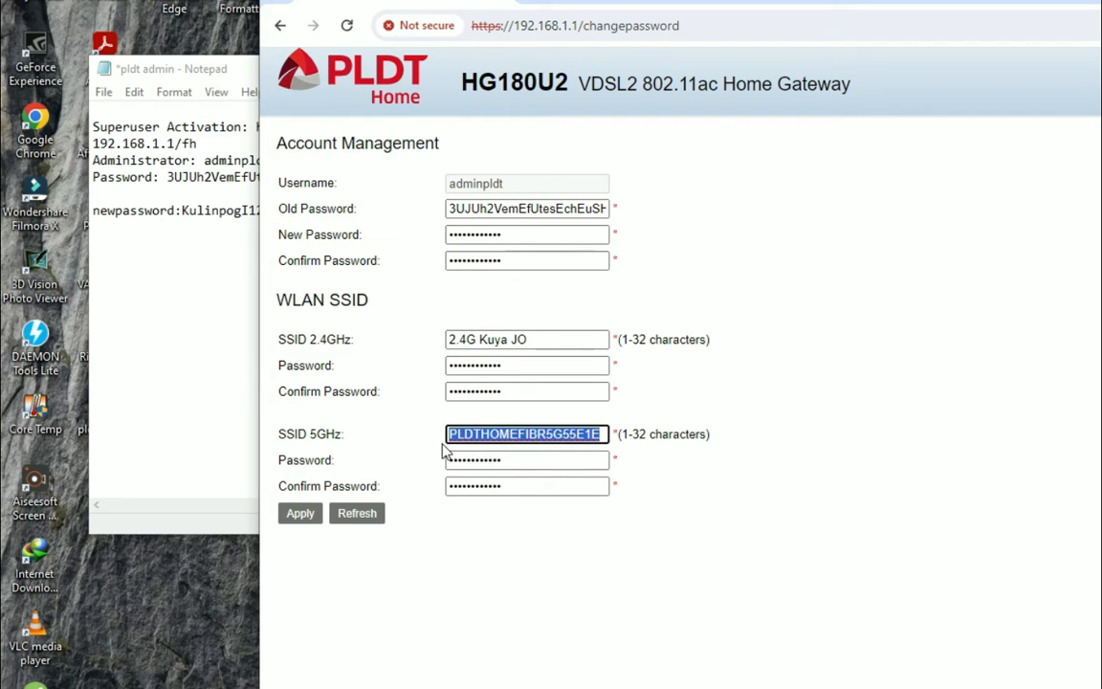
pyautogui.write('5')
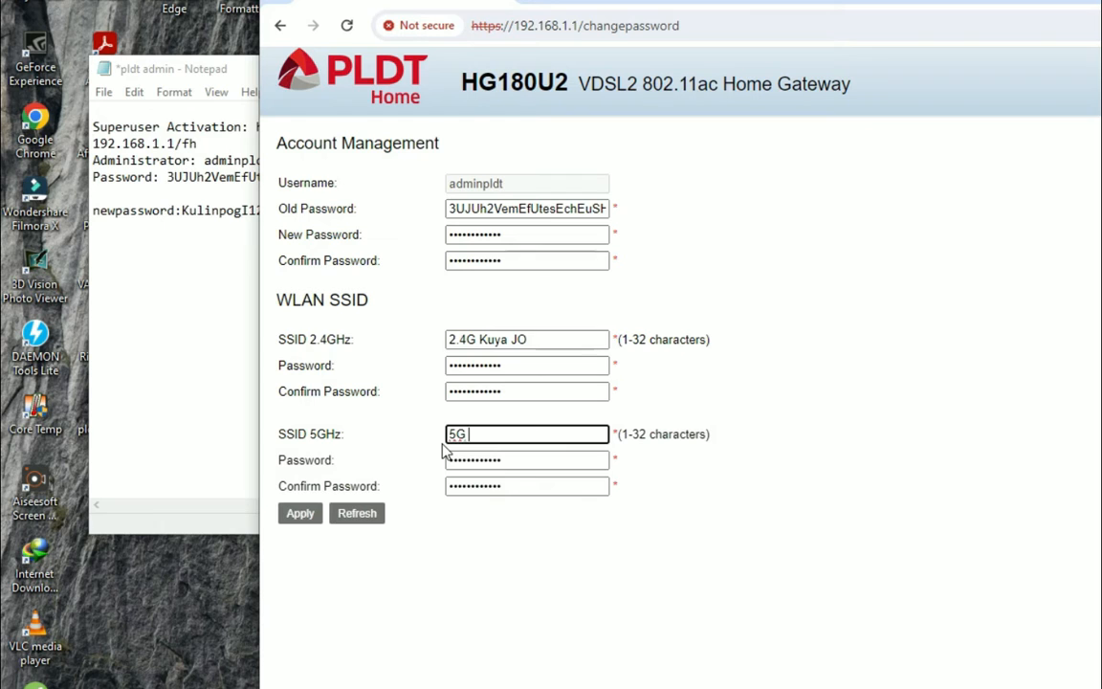
pyautogui.write('G Kuya Jo')
pyautogui.press('BackSpace')
pyautogui.write('O')
pyautogui.click(304, 516)
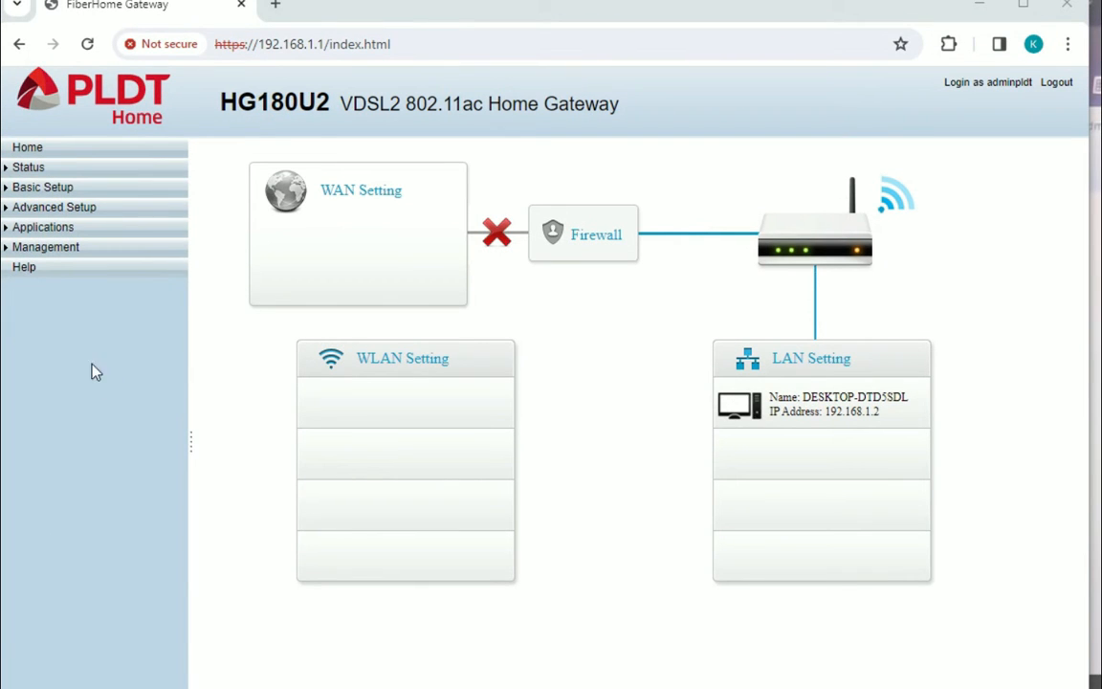
# View the Device Information status page, then expand Basic Setup in the menu.
pyautogui.click(68, 171)
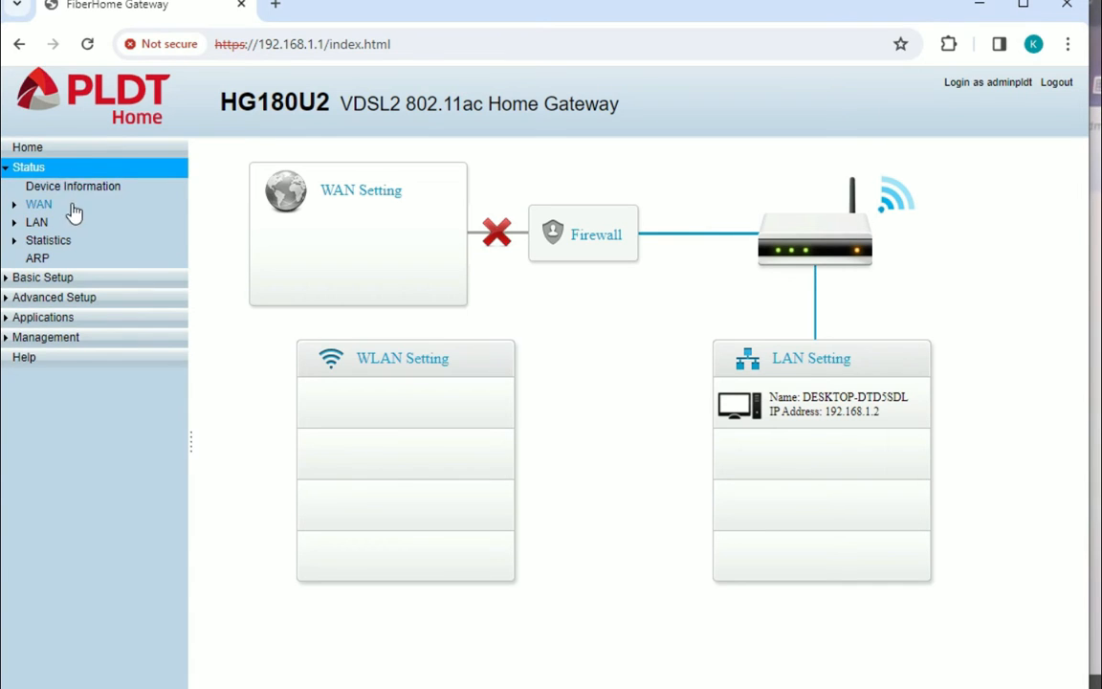
pyautogui.click(74, 191)
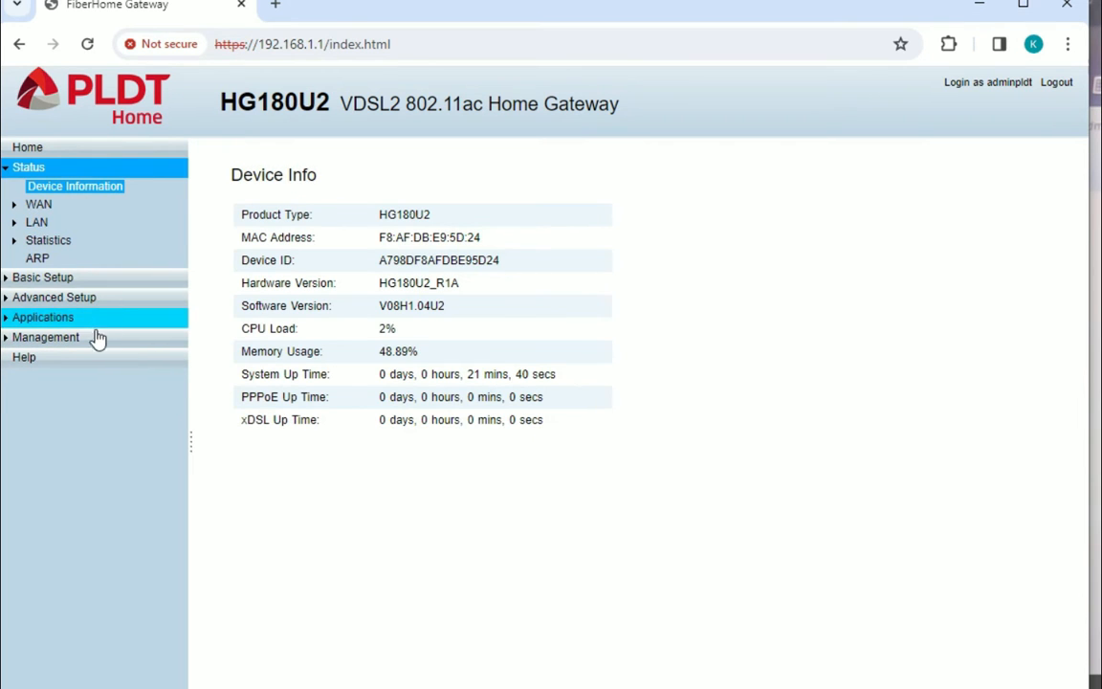
pyautogui.click(51, 278)
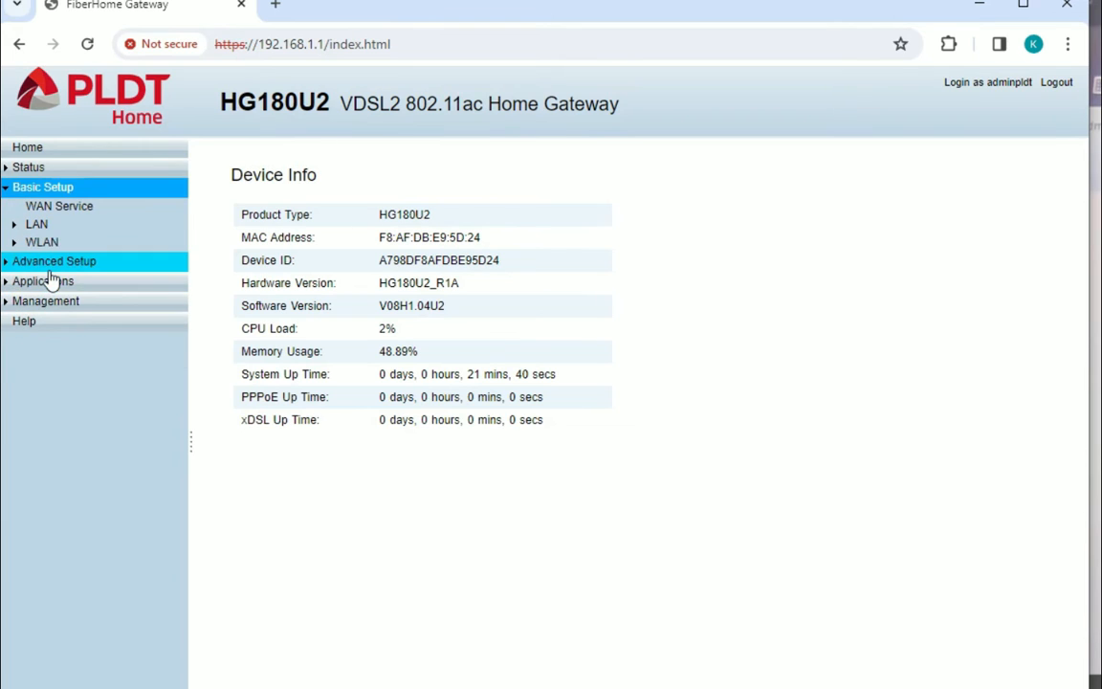
# Disable the LAN IPv4 DHCP server, apply it, and go to IPv6 Configuration.
pyautogui.click(36, 227)
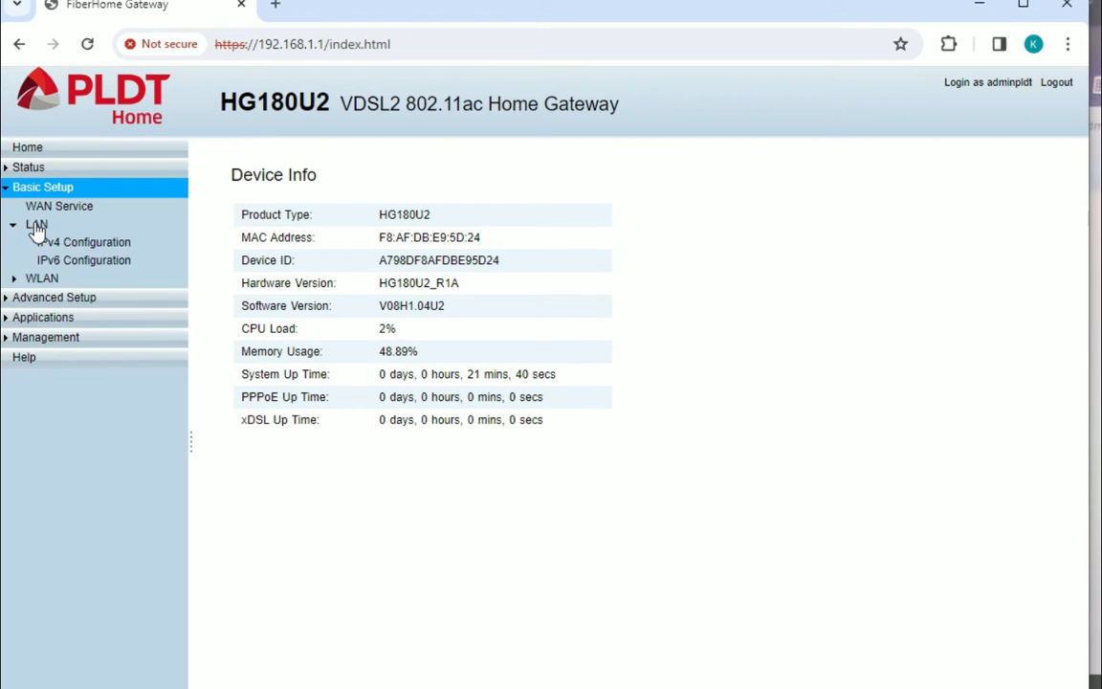
pyautogui.click(74, 248)
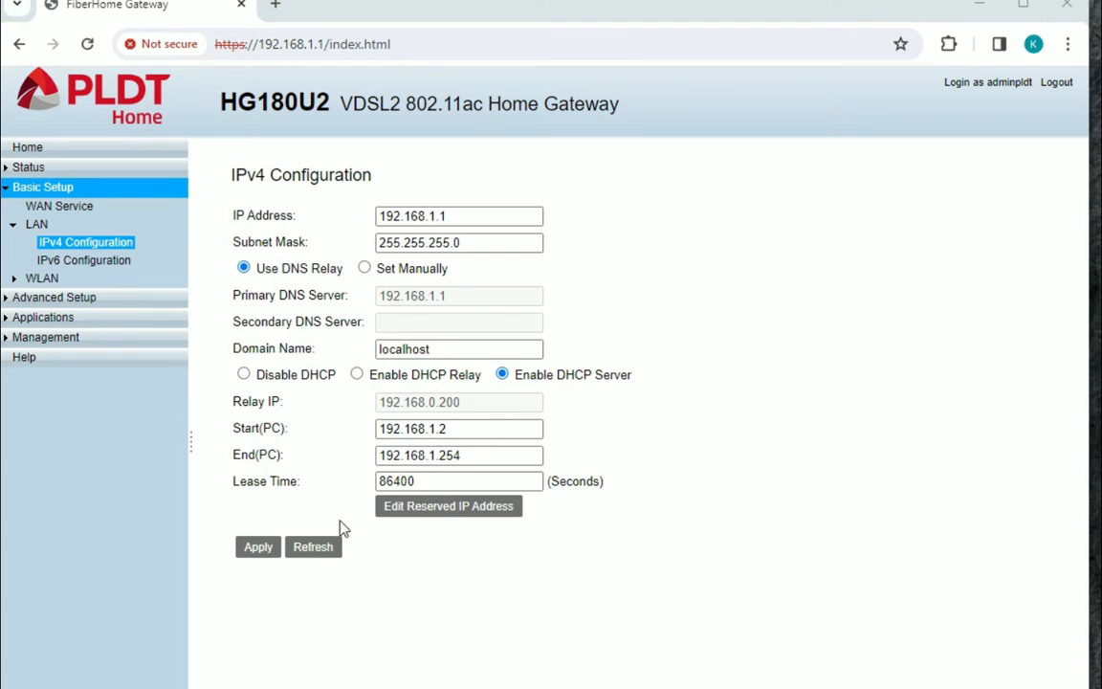
pyautogui.click(245, 377)
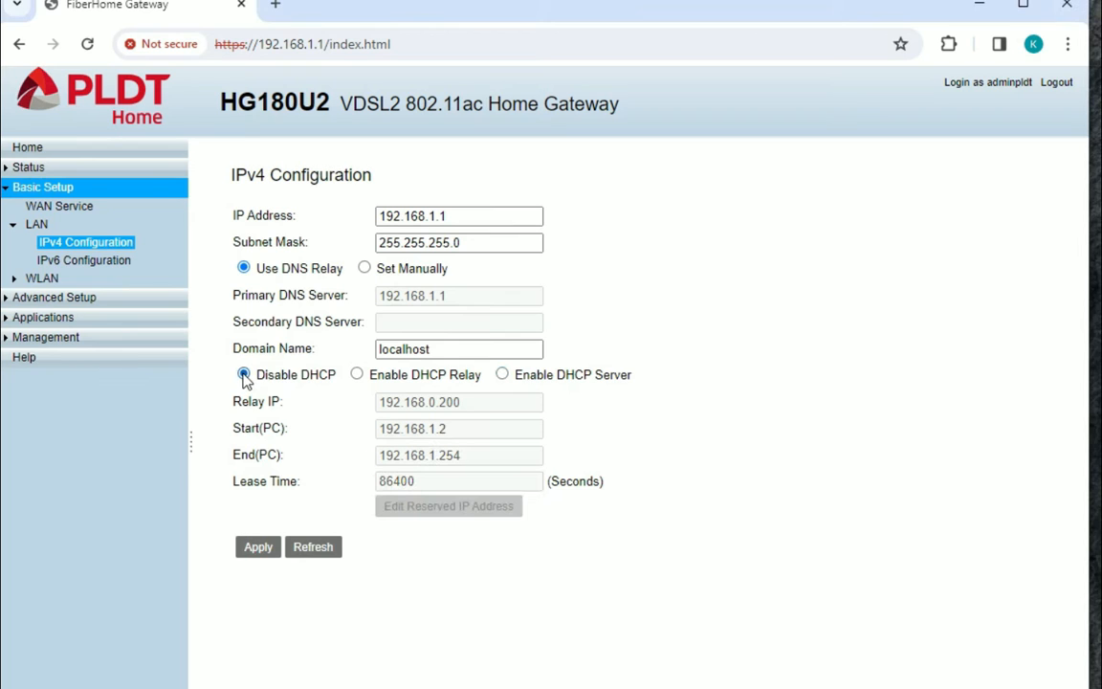
pyautogui.click(253, 551)
pyautogui.click(253, 553)
pyautogui.click(82, 271)
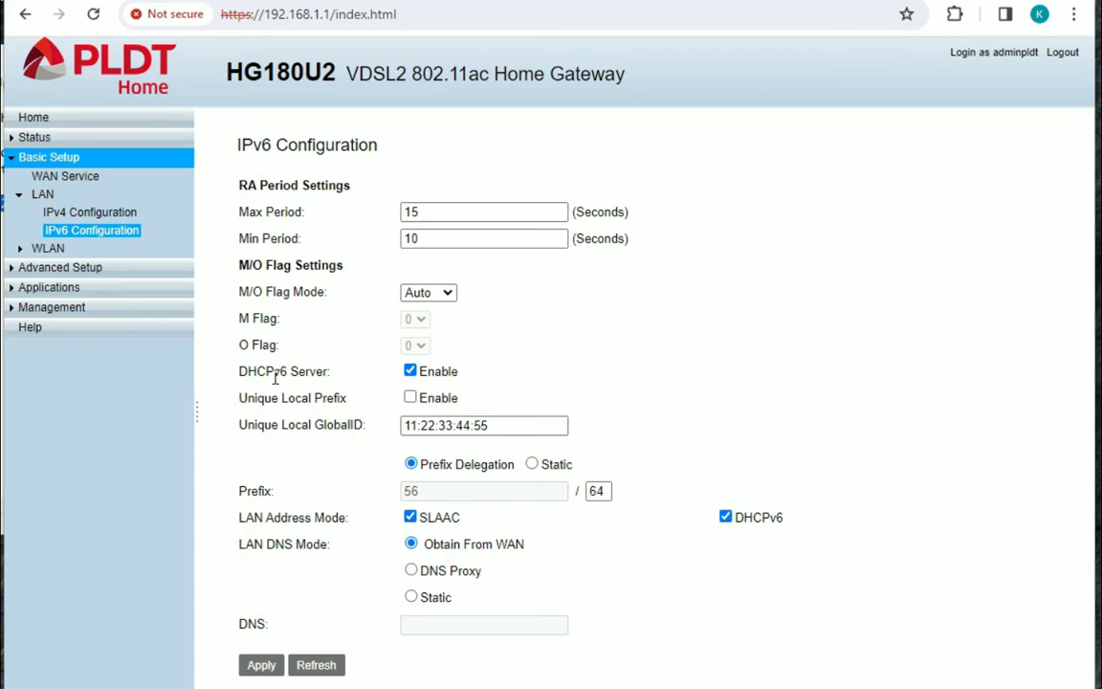
# Uncheck DHCPv6 Server Enable in the LAN IPv6 settings and apply.
pyautogui.click(410, 371)
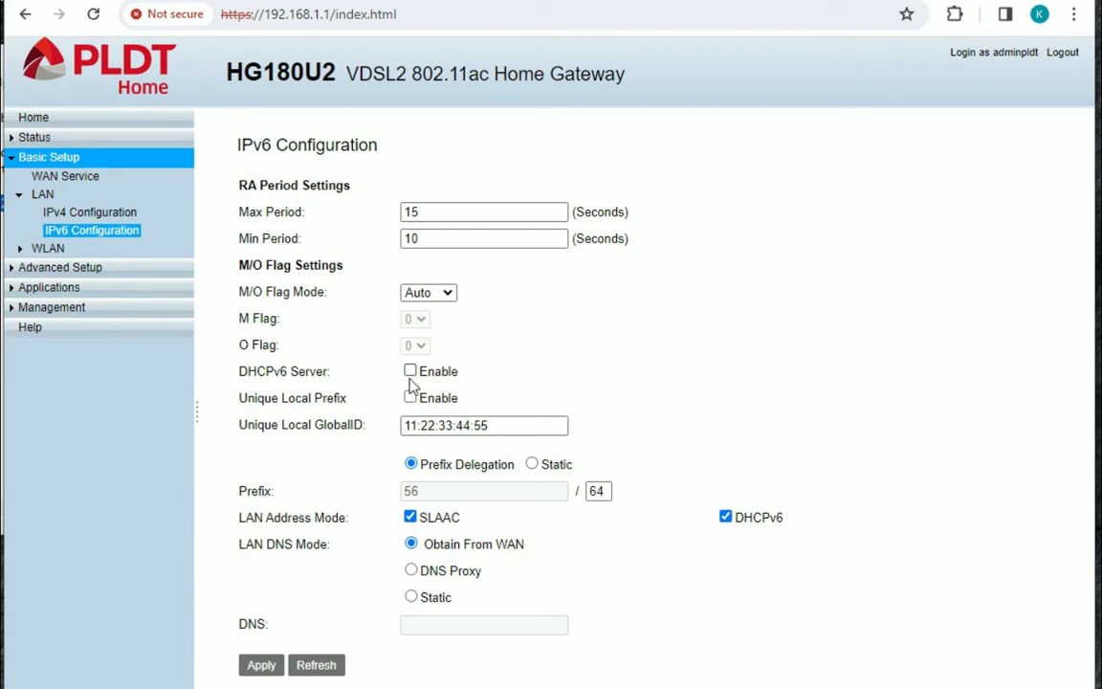
pyautogui.click(259, 669)
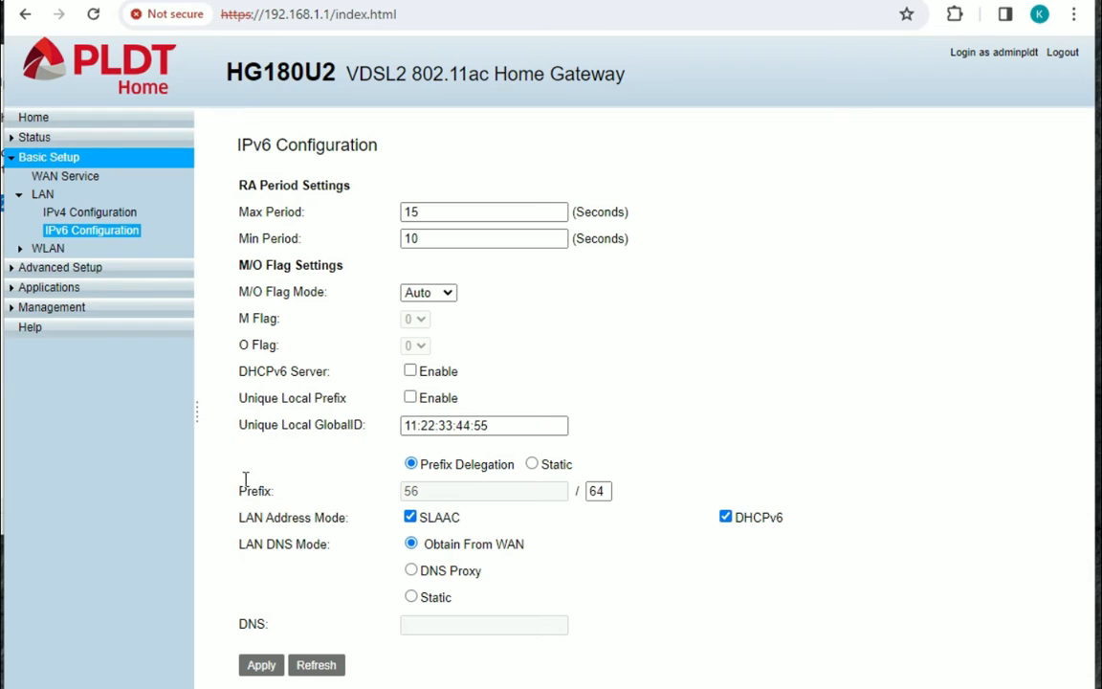
# Check the 2.4GHz network name and reveal its Wi-Fi key, then open 5GHz security.
pyautogui.click(37, 247)
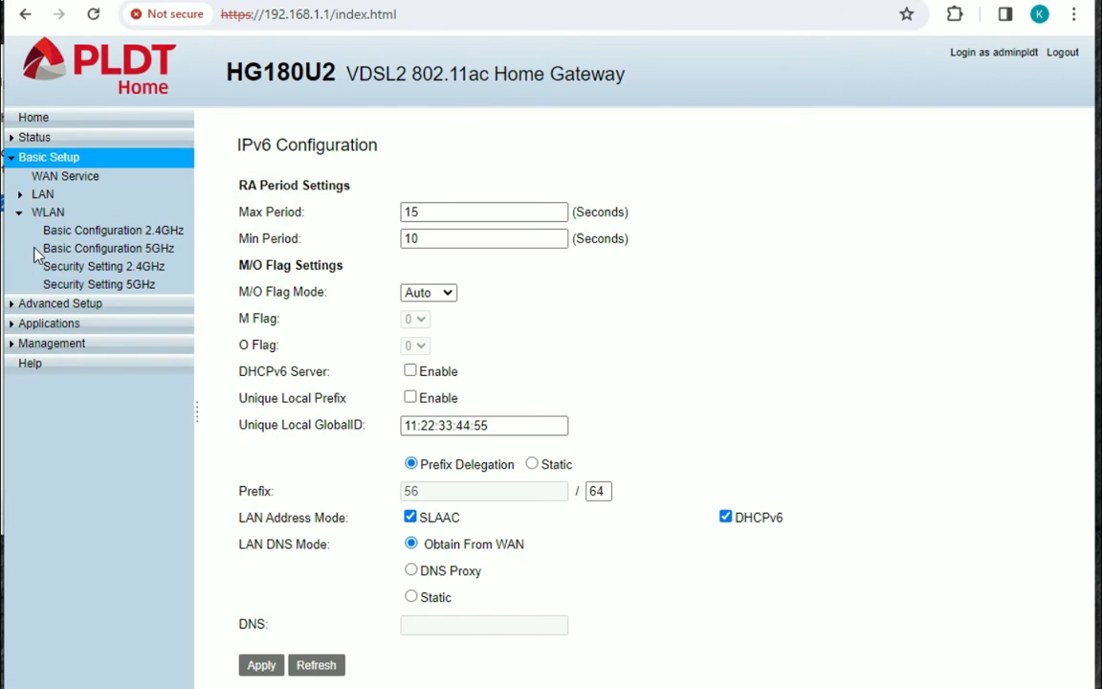
pyautogui.click(114, 233)
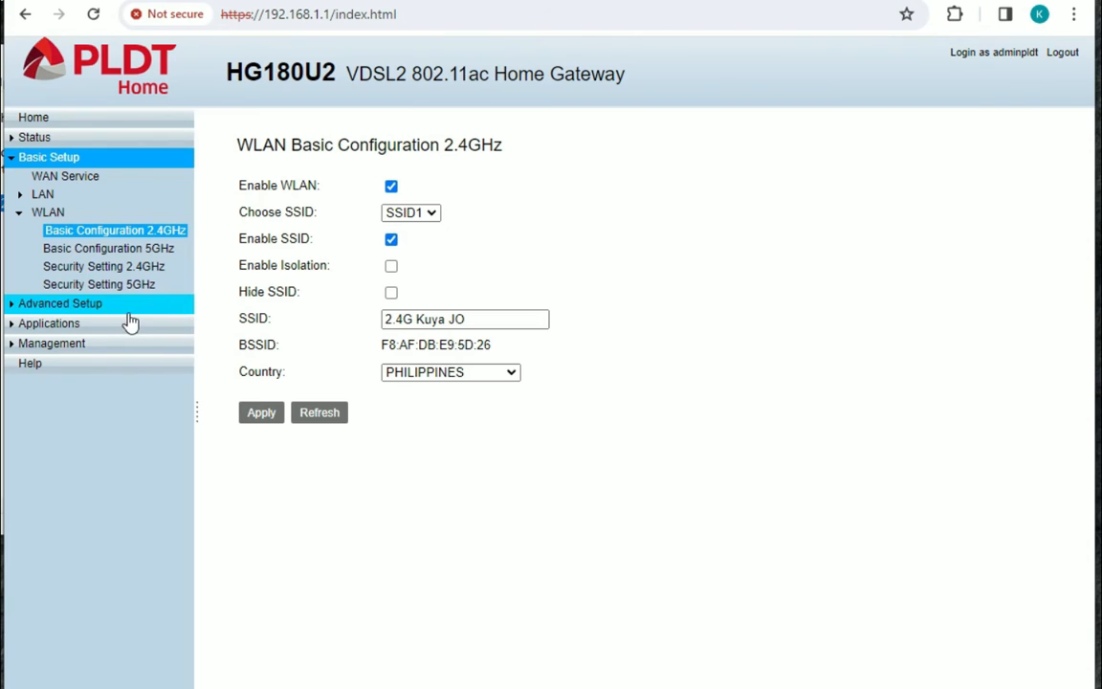
pyautogui.click(115, 267)
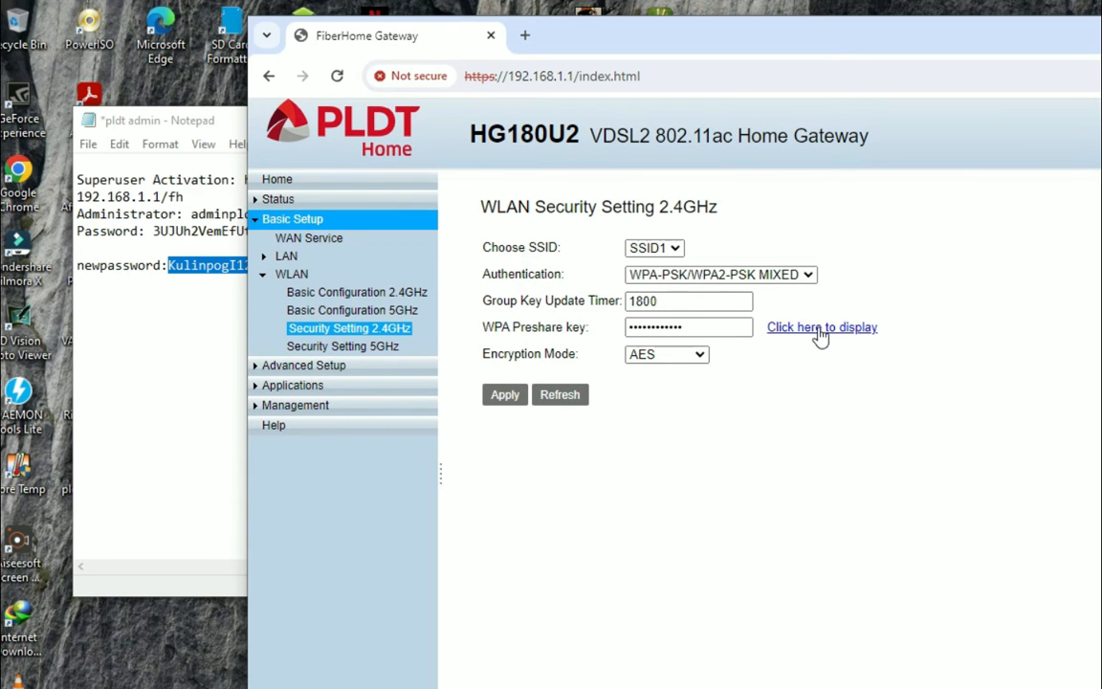
pyautogui.click(809, 328)
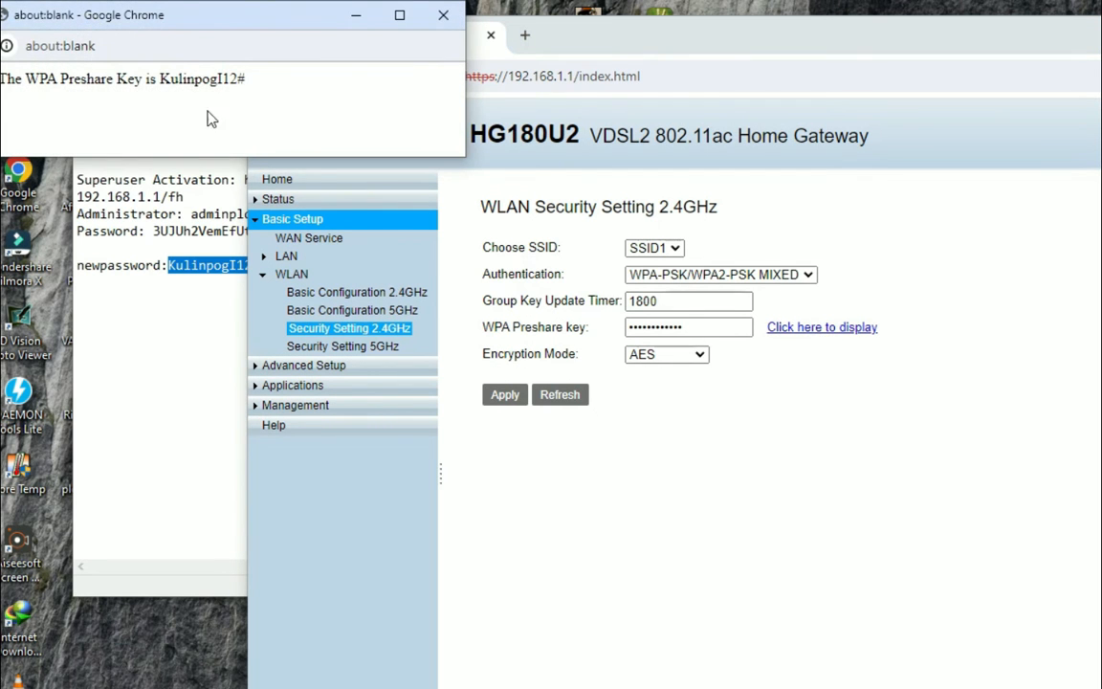
pyautogui.hotkey('ctrl', 'w')
pyautogui.click(114, 287)
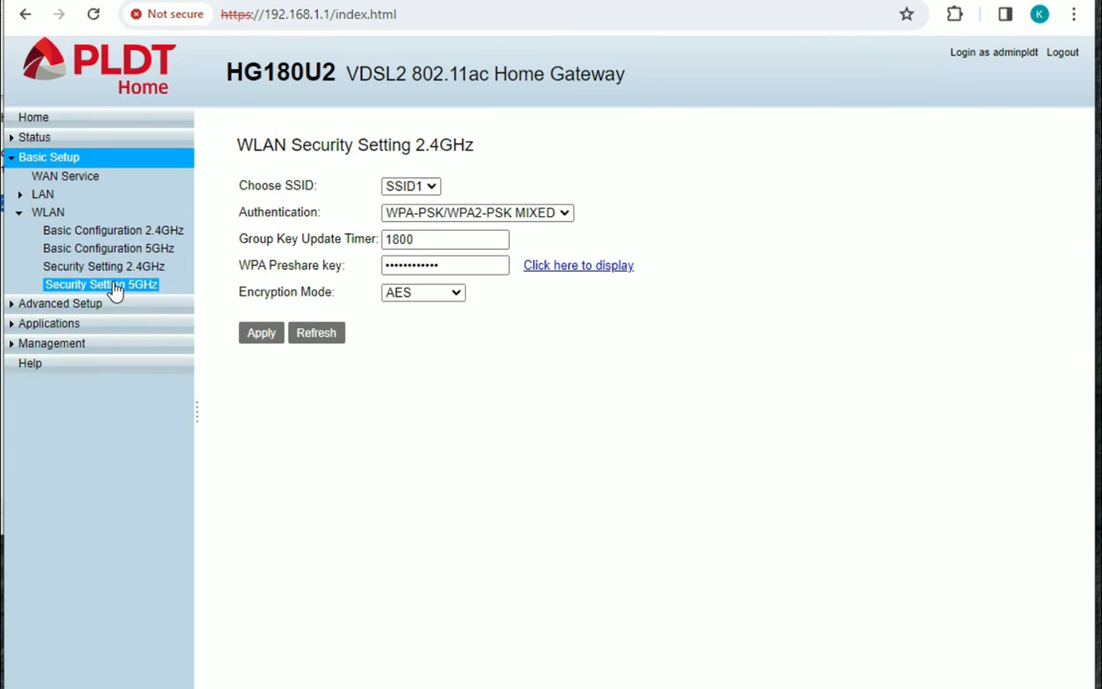
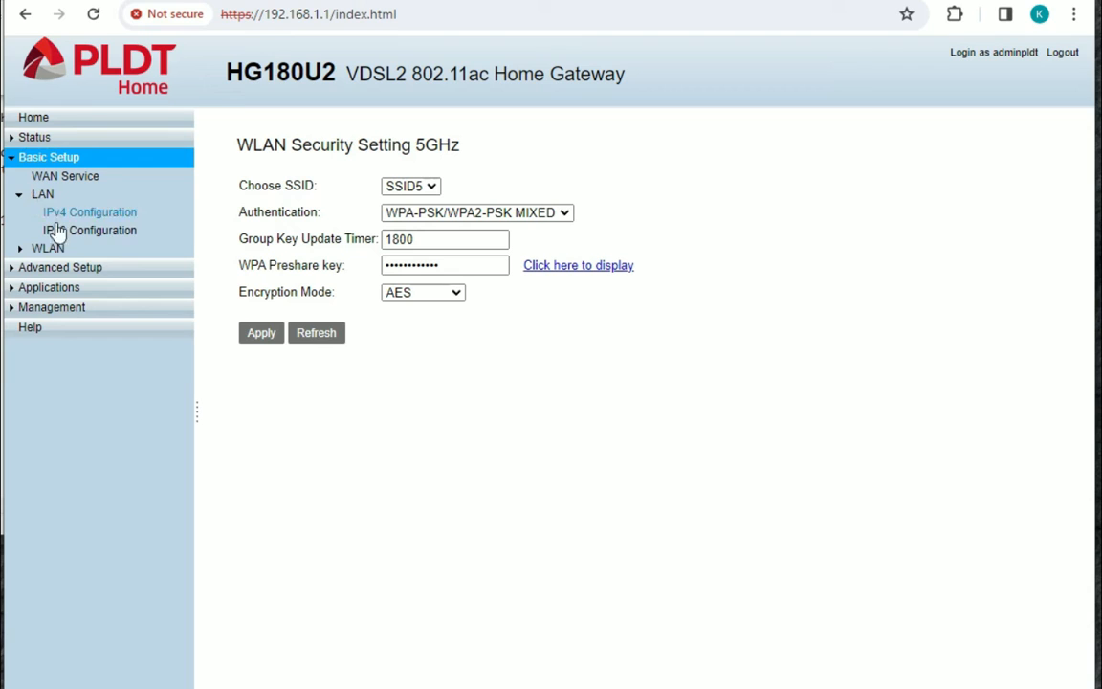
# Open and reload the LAN IPv4 Configuration page to confirm 192.168.1.1, mask 255.255.255.0, DHCP off.
pyautogui.click(84, 213)
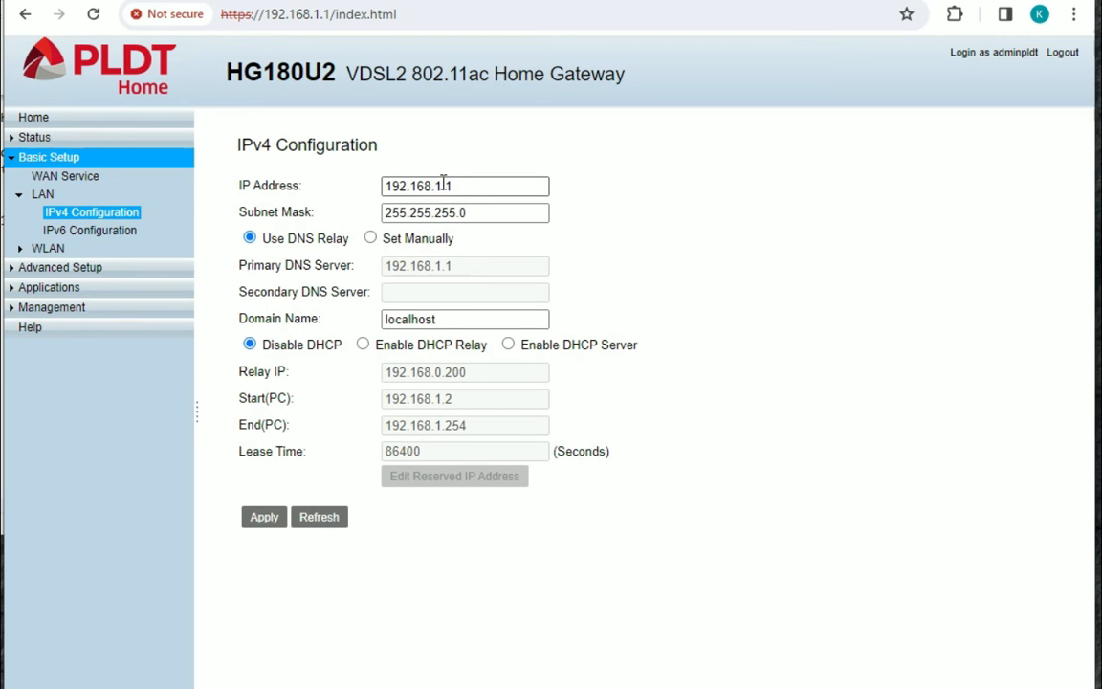
pyautogui.click(127, 214)
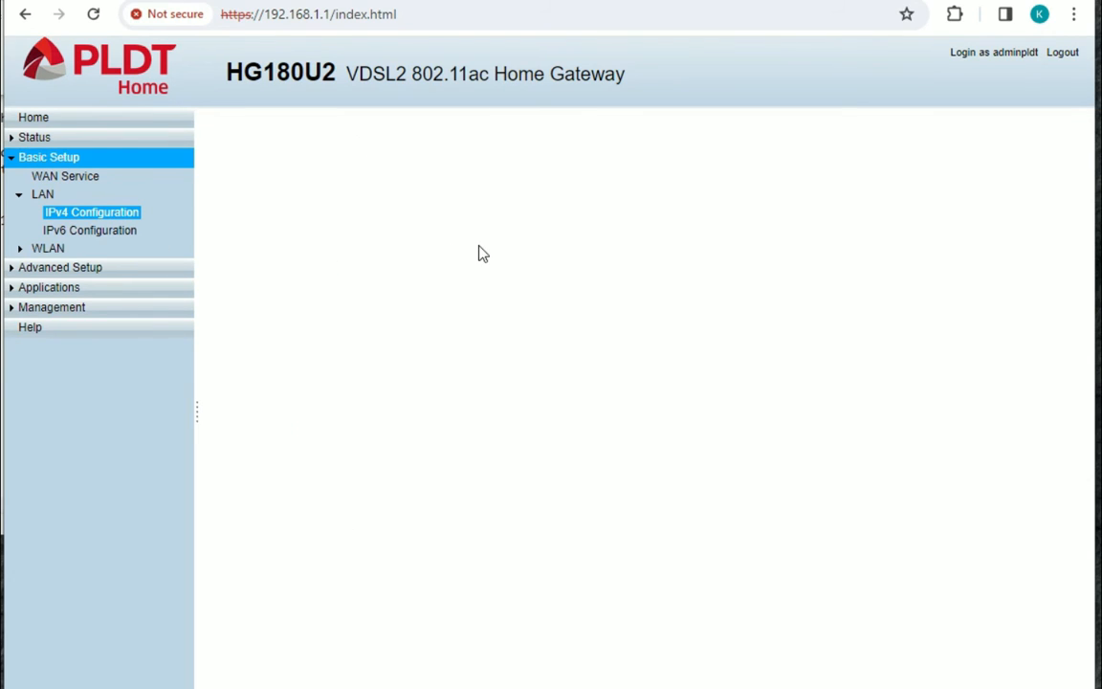
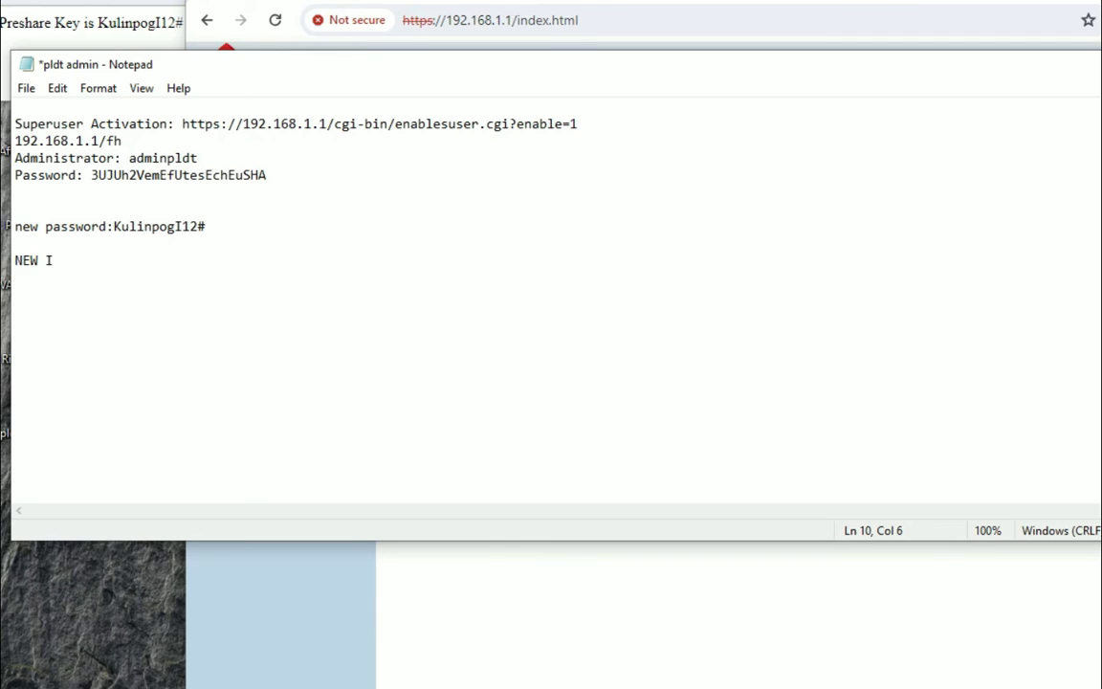
# Add the line 'NEW IP ADDRESS:192.168.200.1' to the notes and select the address.
pyautogui.write('P ADDRESS:192.16')
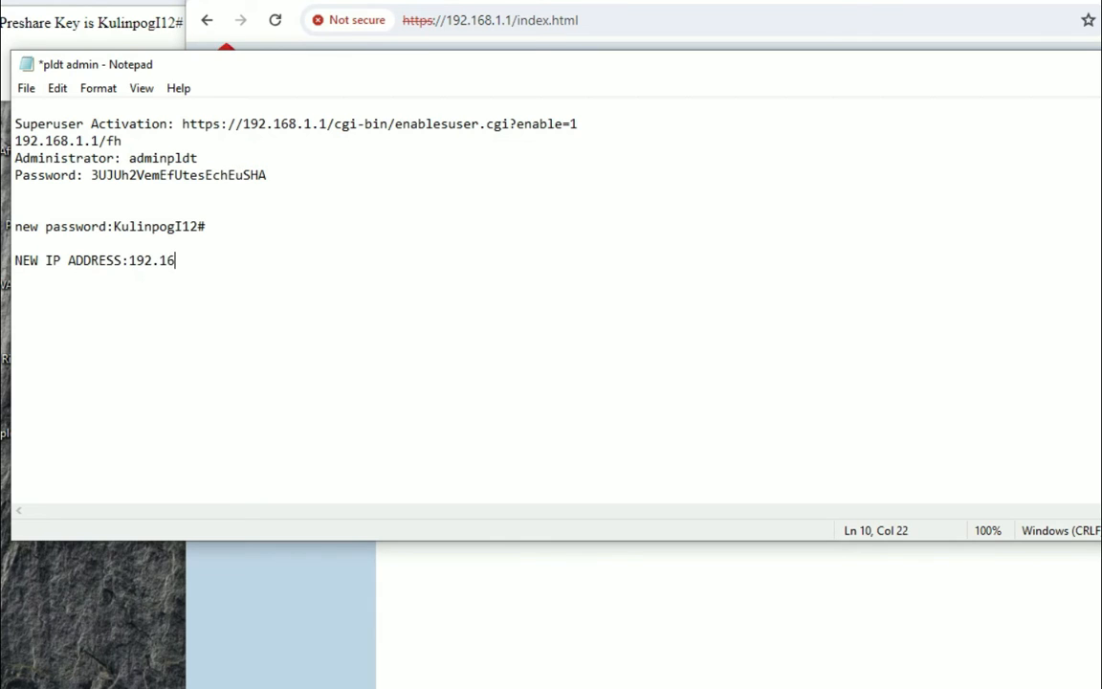
pyautogui.write('8')
pyautogui.write('.200.1')
pyautogui.press('BackSpace')
pyautogui.write('200.1')
pyautogui.press('Return')
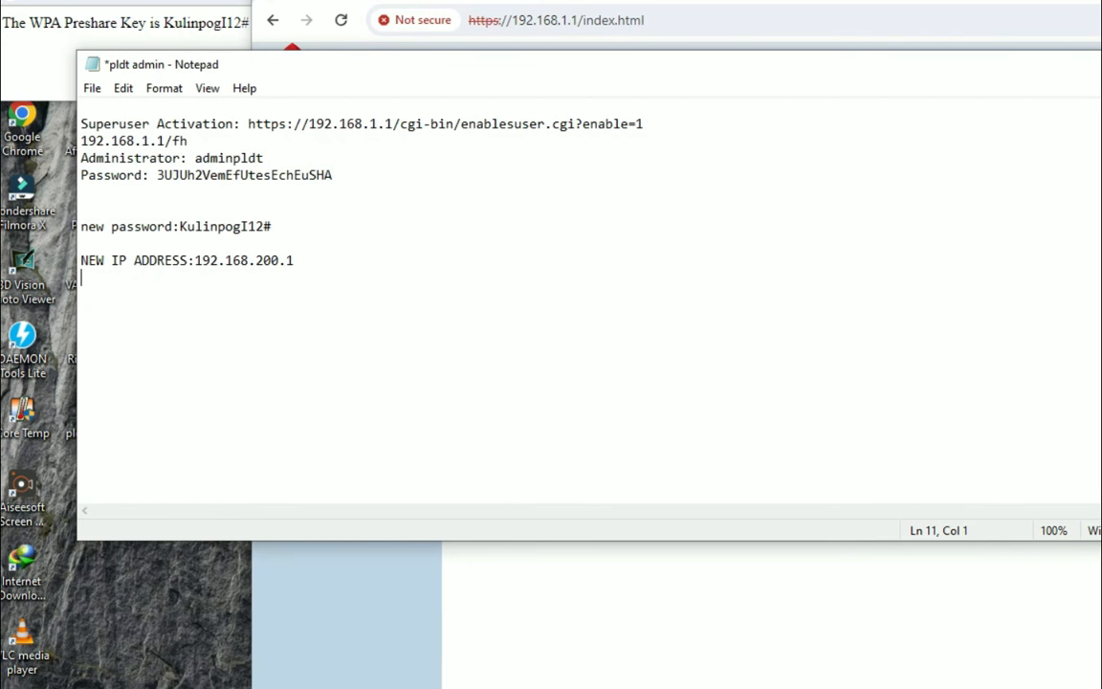
pyautogui.click(418, 645)
pyautogui.click(223, 379)
pyautogui.moveTo(315, 260); pyautogui.dragTo(197, 270)
pyautogui.hotkey('ctrl', 'c')
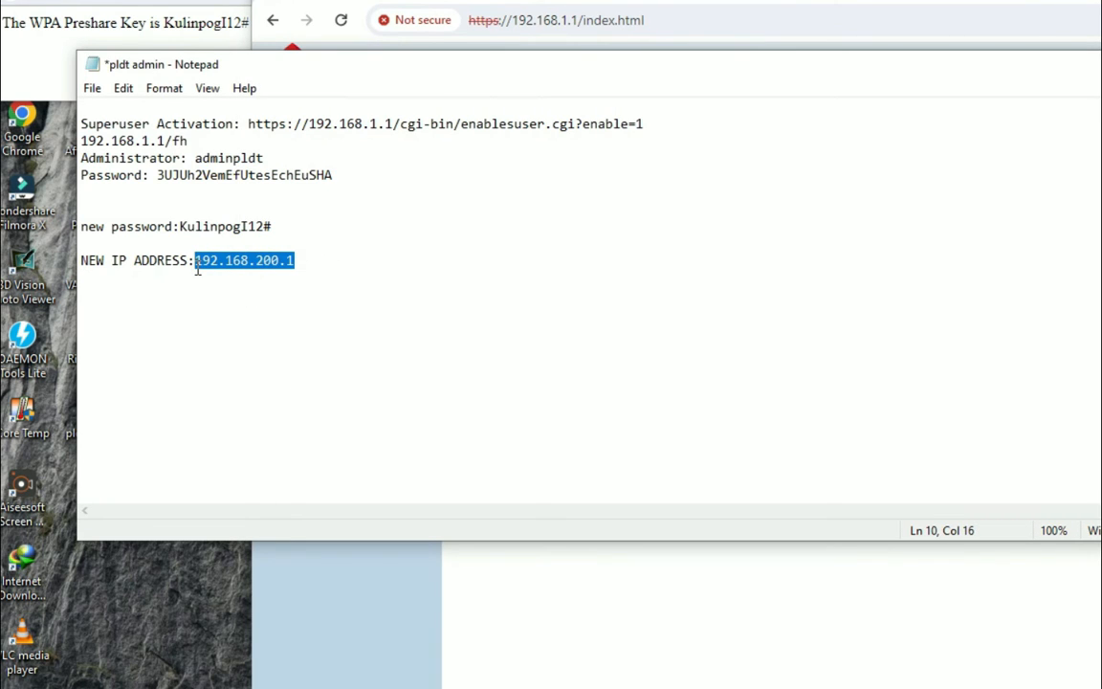
# Paste 192.168.200.1 over 192.168.1.1 in the router's LAN IP Address field.
pyautogui.click(573, 609)
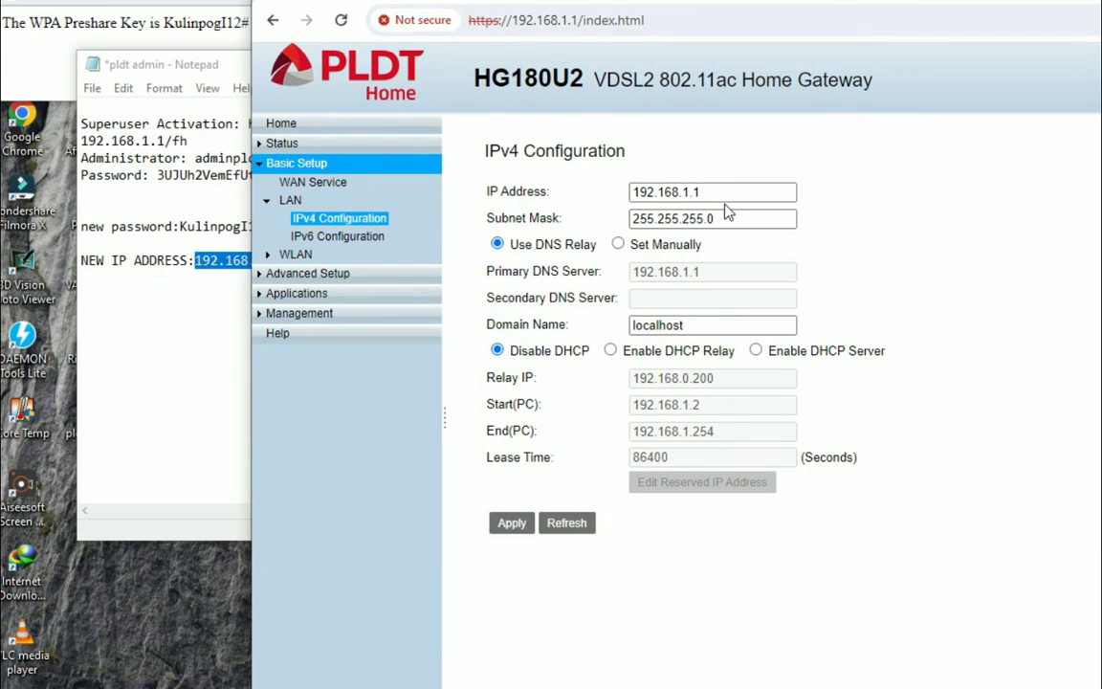
pyautogui.click(765, 192)
pyautogui.moveTo(765, 191); pyautogui.dragTo(604, 197)
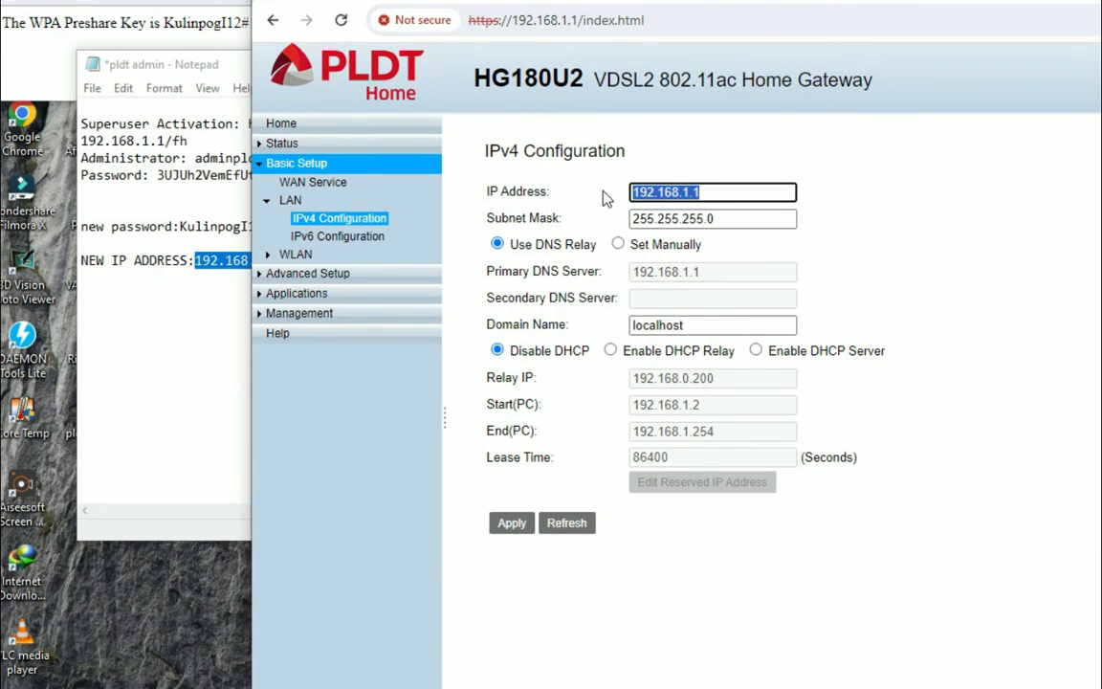
pyautogui.hotkey('ctrl', 'v')
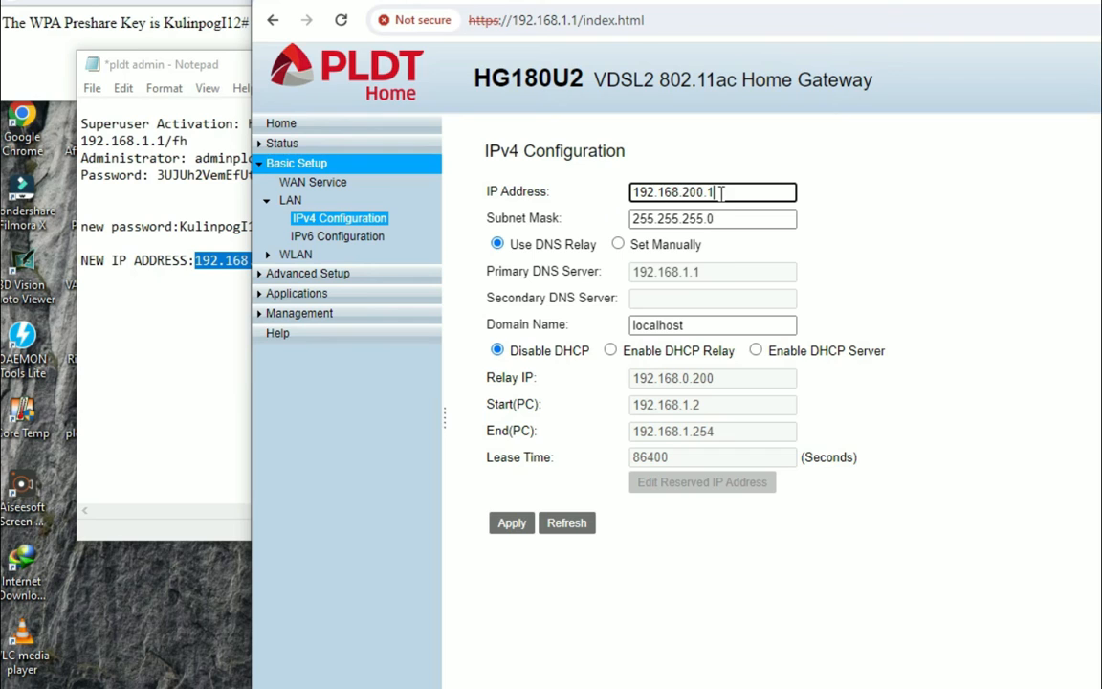
# Reselect 192.168.200.1 in the notes, check the IP Address field, and apply the LAN settings.
pyautogui.click(184, 354)
pyautogui.moveTo(315, 267); pyautogui.dragTo(207, 285)
pyautogui.click(297, 277)
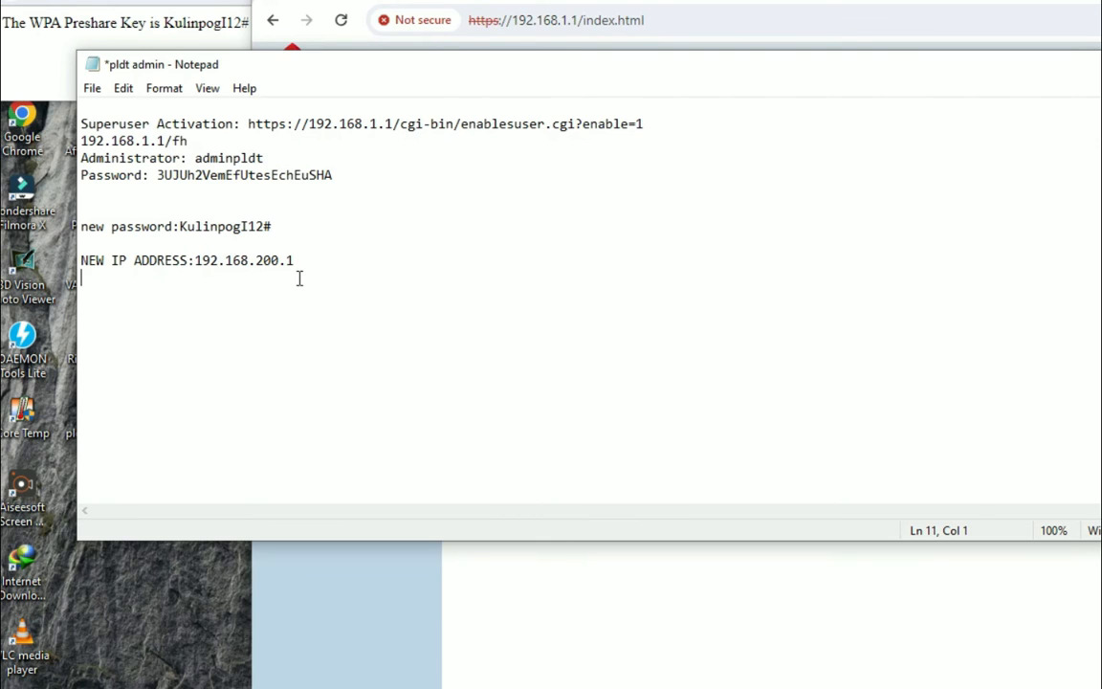
pyautogui.moveTo(302, 260); pyautogui.dragTo(212, 268)
pyautogui.click(191, 270)
pyautogui.moveTo(297, 262); pyautogui.dragTo(199, 270)
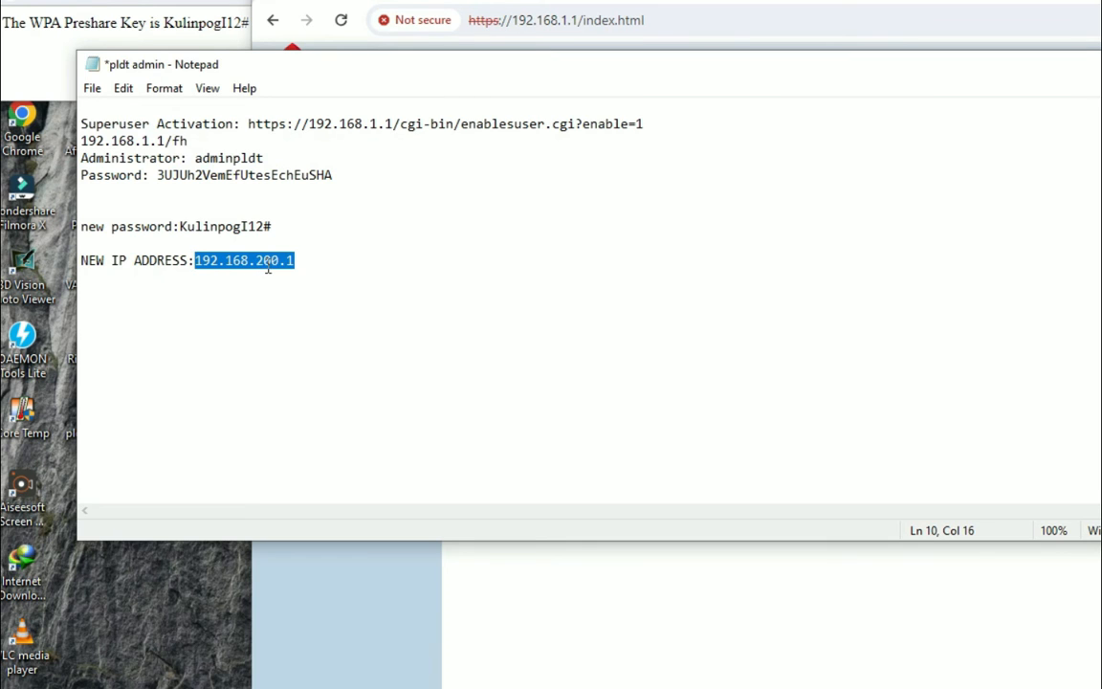
pyautogui.click(571, 607)
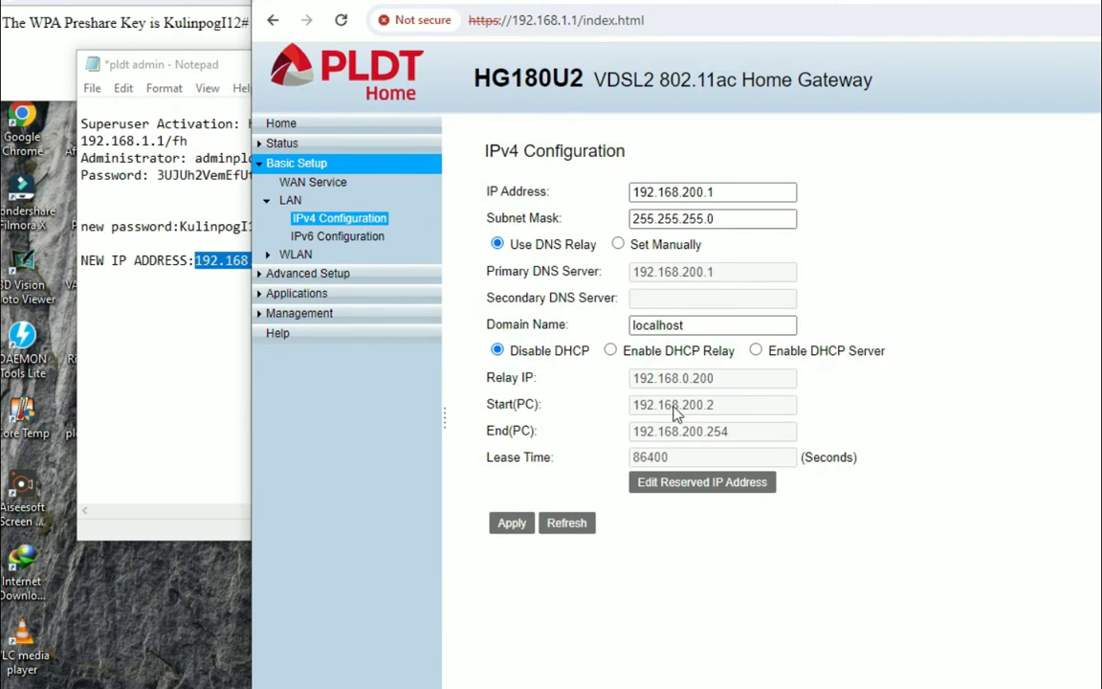
pyautogui.click(722, 192)
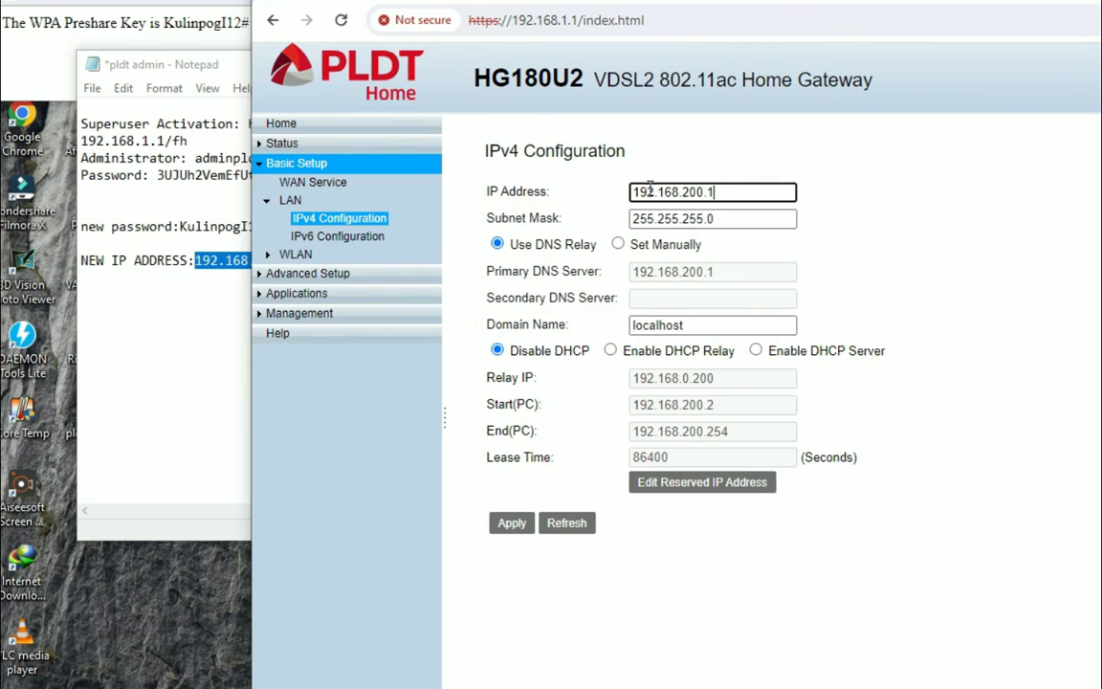
pyautogui.click(520, 524)
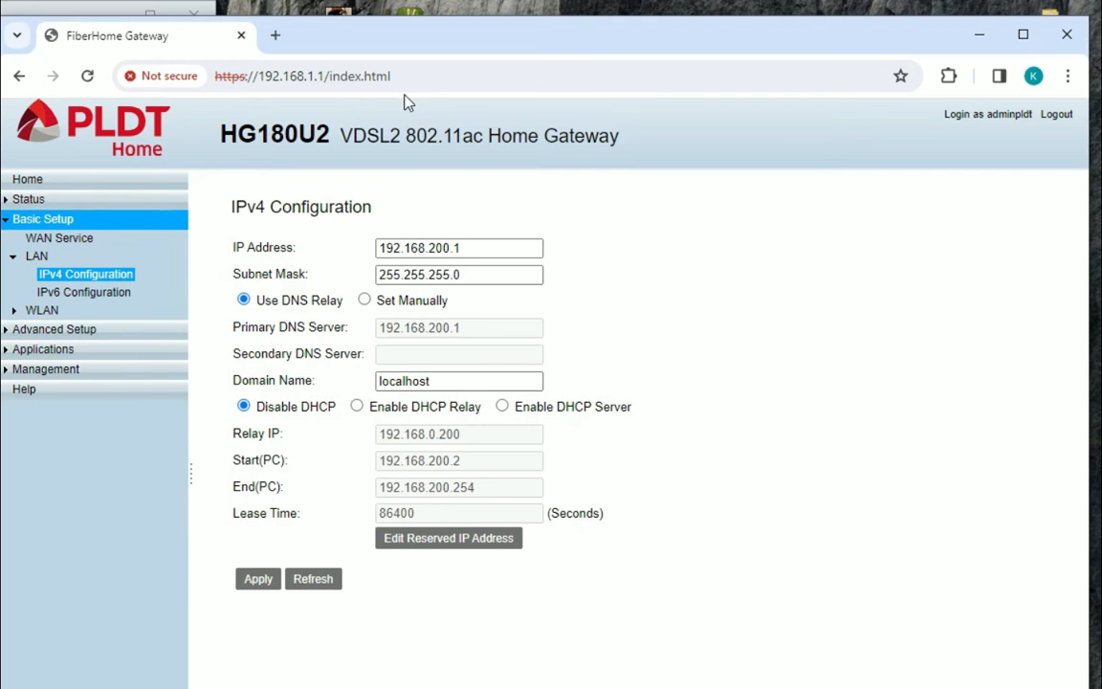
# Replace the old gateway tab with a new one and try loading 192.168.200.1.
pyautogui.click(276, 35)
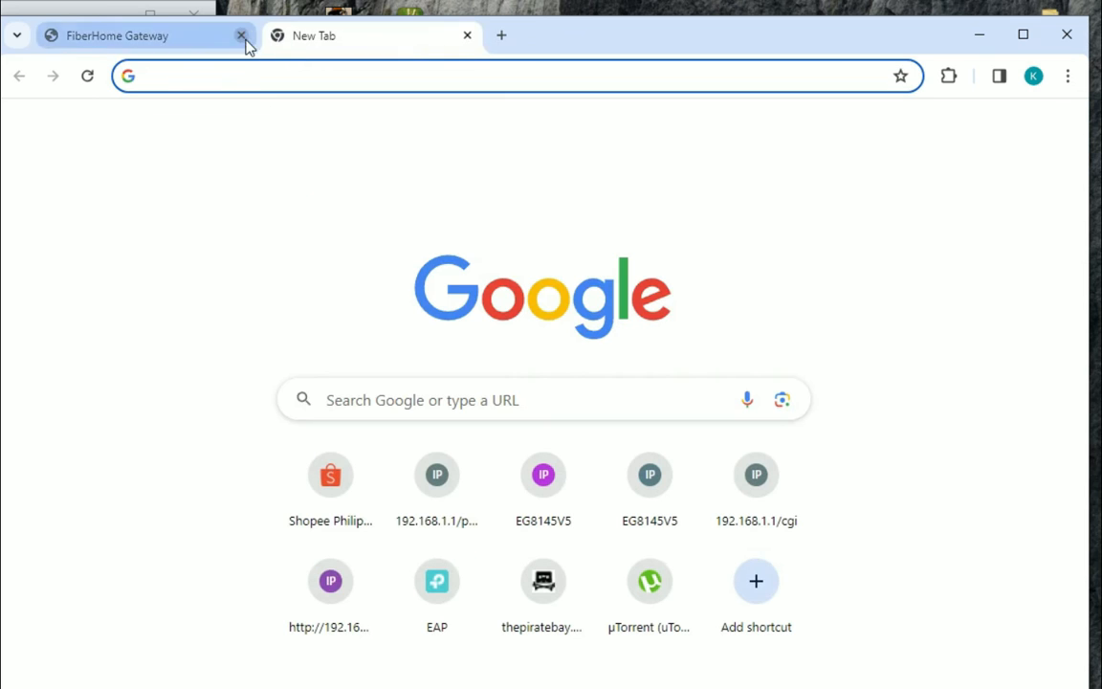
pyautogui.click(242, 36)
pyautogui.write('192')
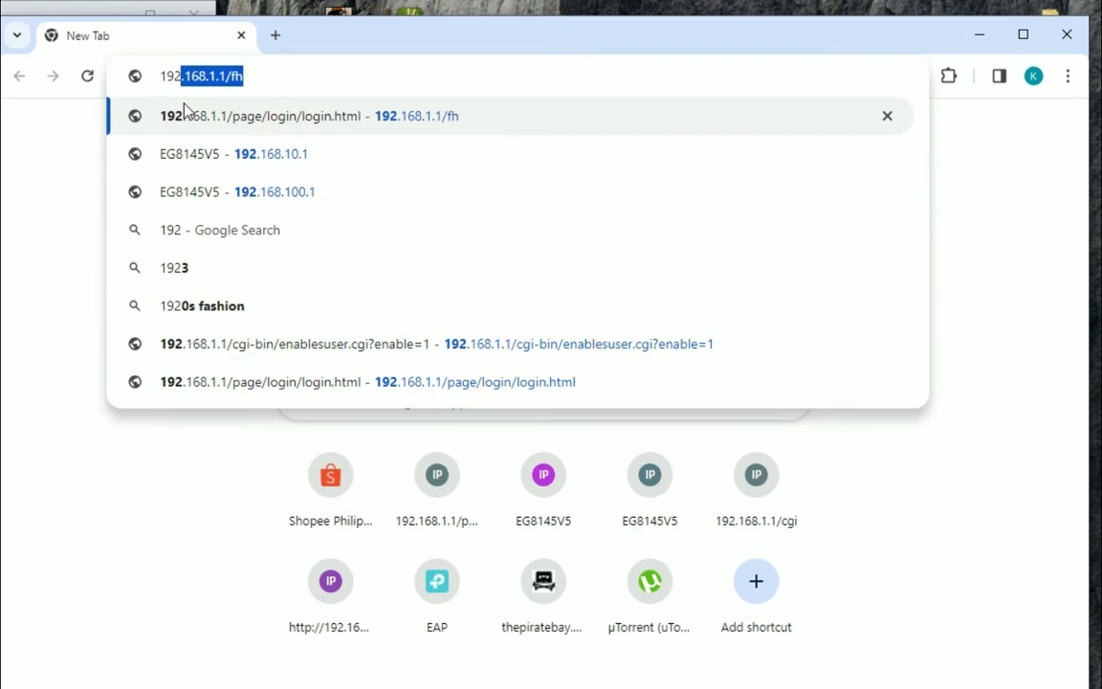
pyautogui.write('.168')
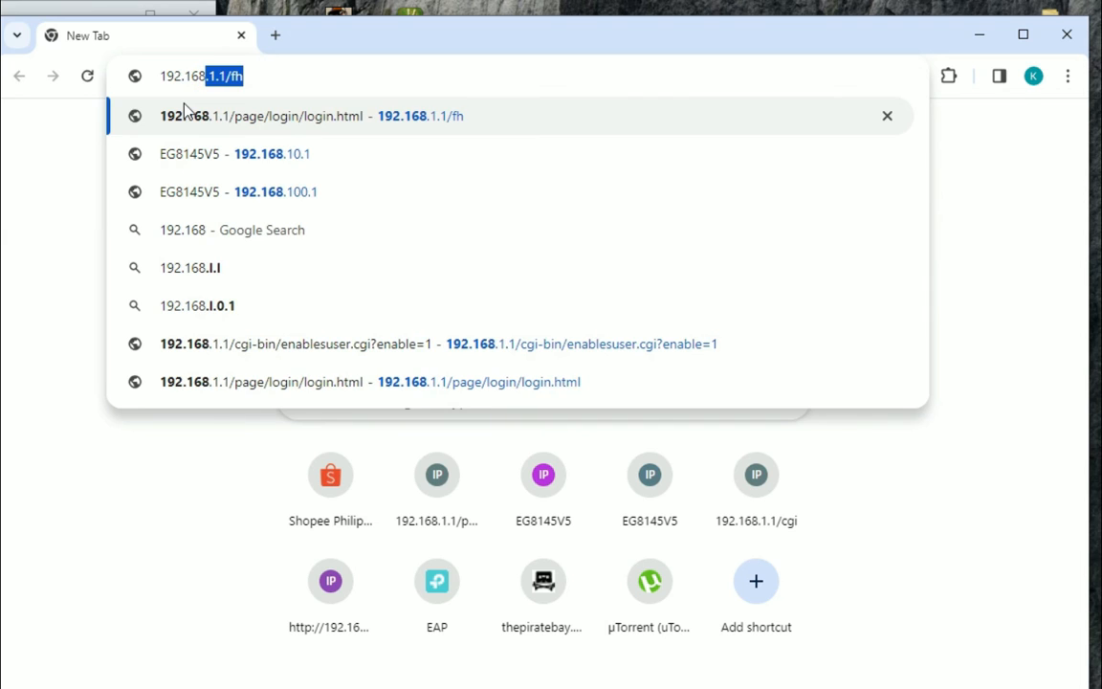
pyautogui.write('.200.1')
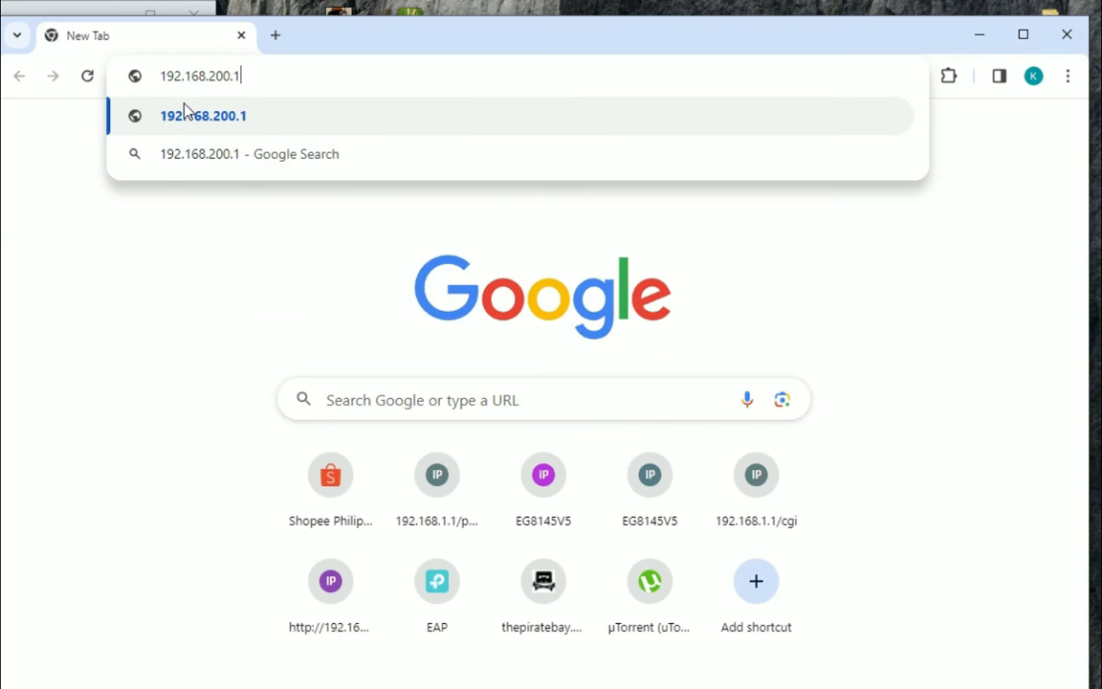
pyautogui.click(186, 113)
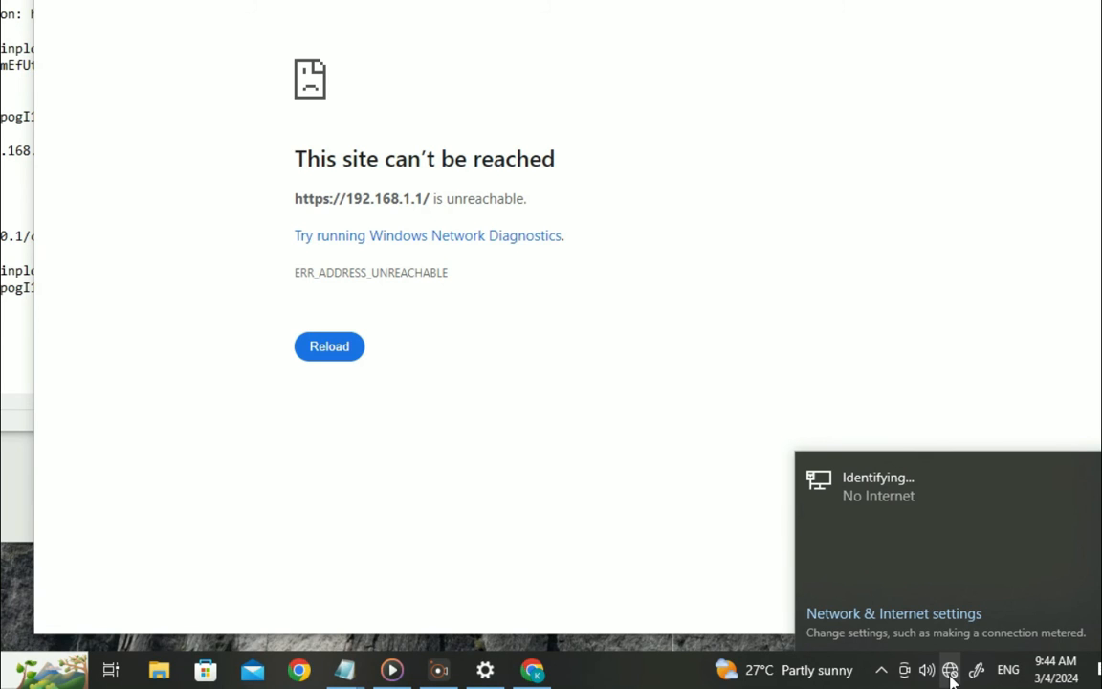
# Go from network settings to the adapter list and bring up Ethernet 2's actions.
pyautogui.click(889, 619)
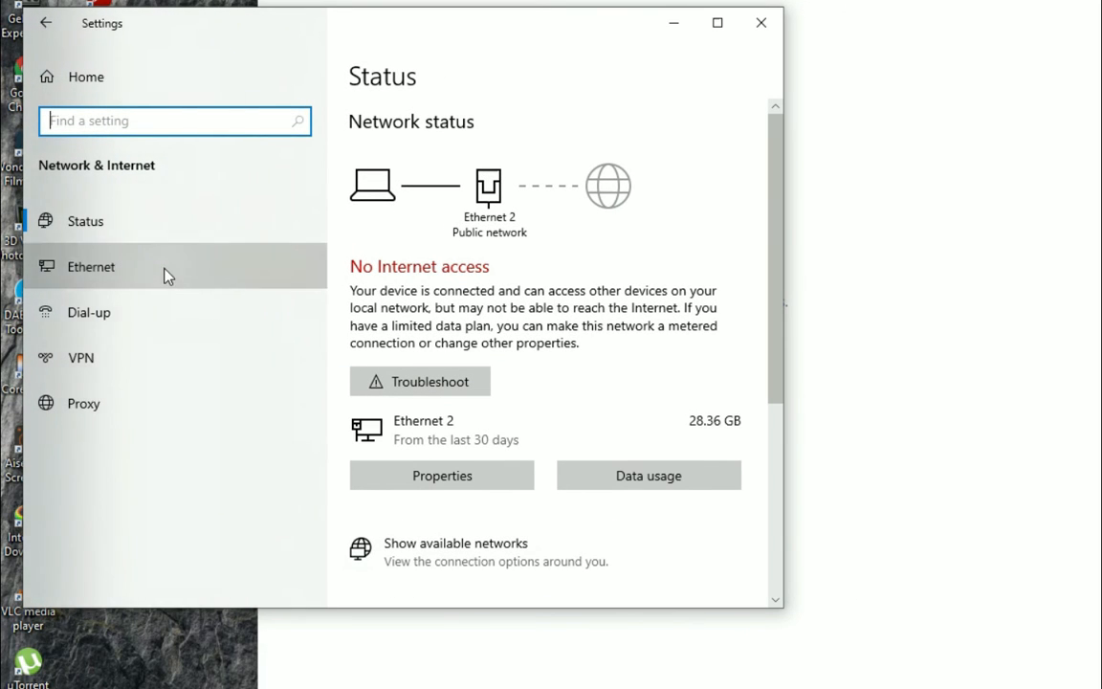
pyautogui.click(165, 276)
pyautogui.click(421, 260)
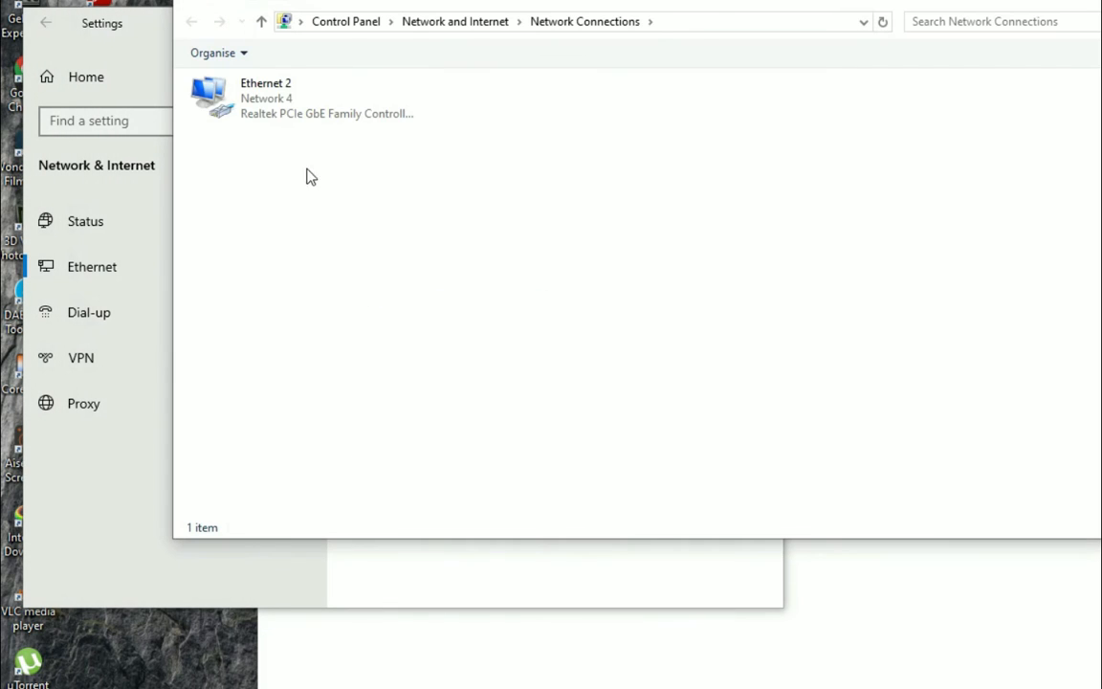
pyautogui.rightClick(287, 116)
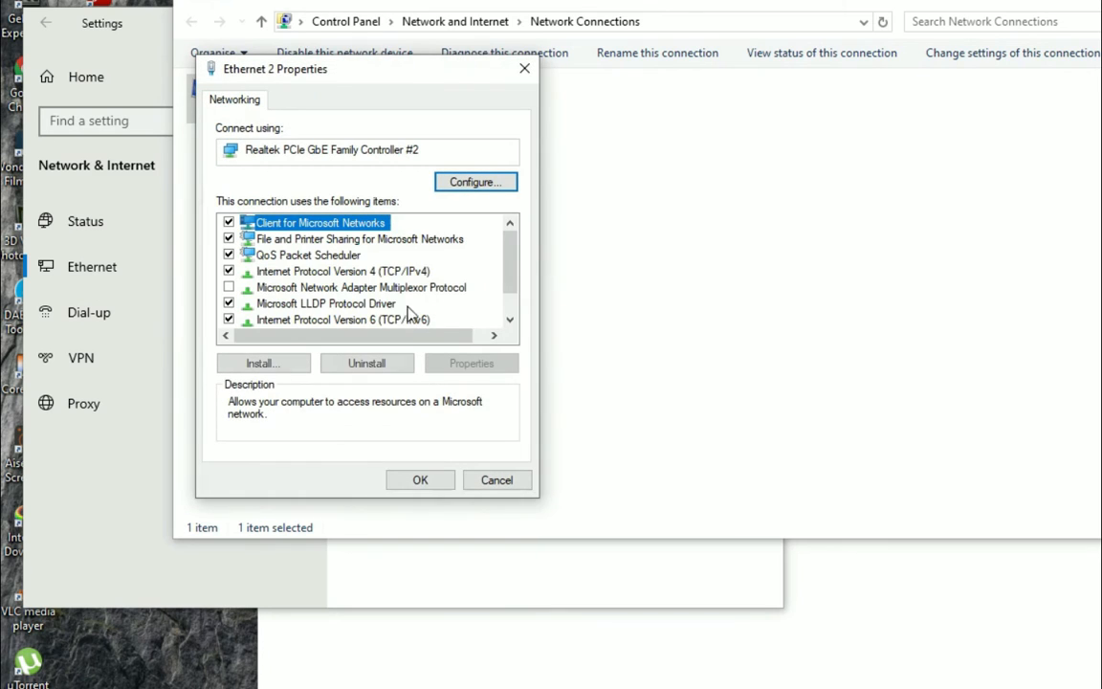
# Give Ethernet 2 the static IPv4 address 192.168.200.10 with subnet mask 255.255.255.0.
pyautogui.click(390, 272)
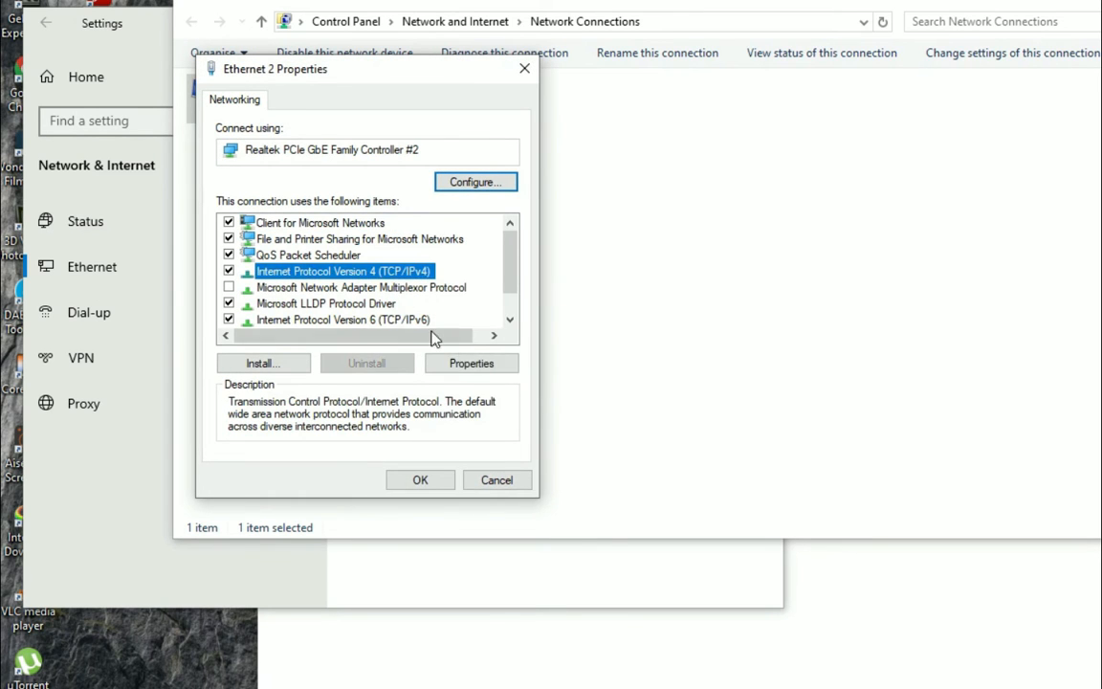
pyautogui.click(479, 365)
pyautogui.click(271, 280)
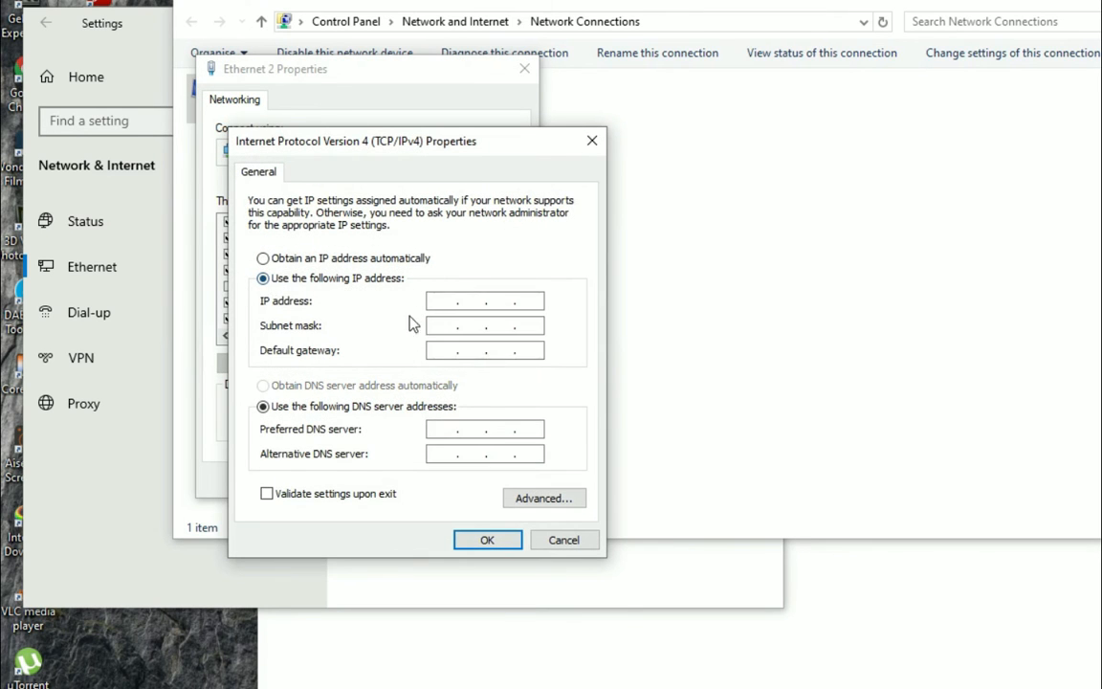
pyautogui.click(436, 301)
pyautogui.write('192 . 168 . 200 . 10')
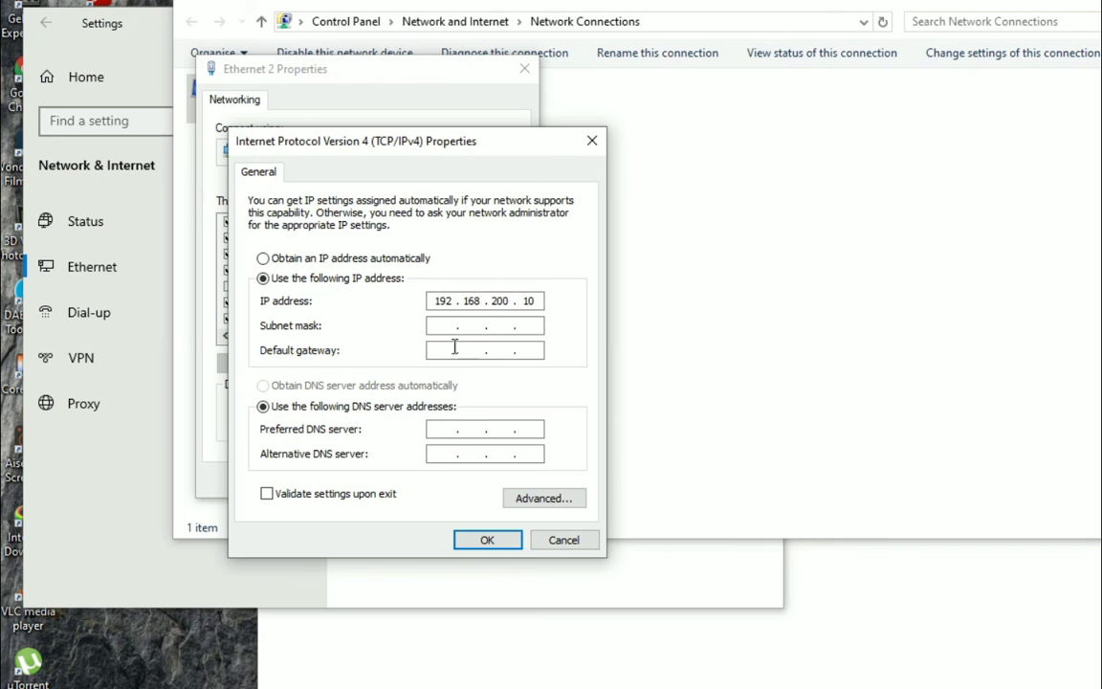
pyautogui.click(458, 325)
pyautogui.click(490, 542)
pyautogui.click(421, 479)
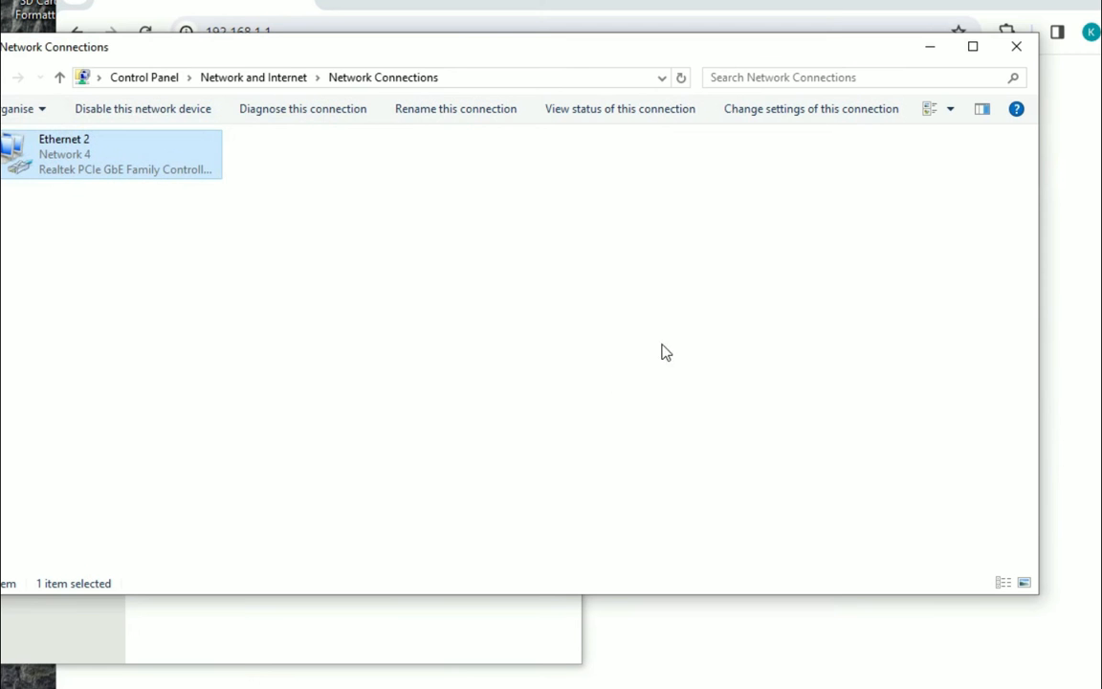
# Close the Network Connections and Ethernet settings windows.
pyautogui.click(1003, 39)
pyautogui.click(624, 307)
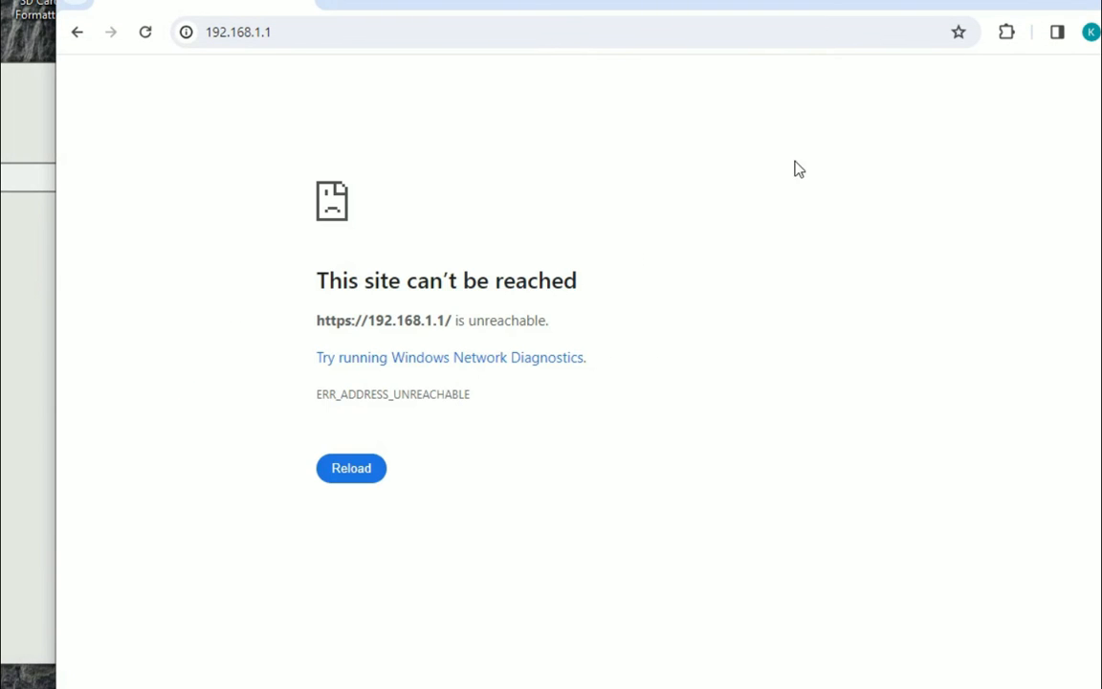
pyautogui.click(14, 315)
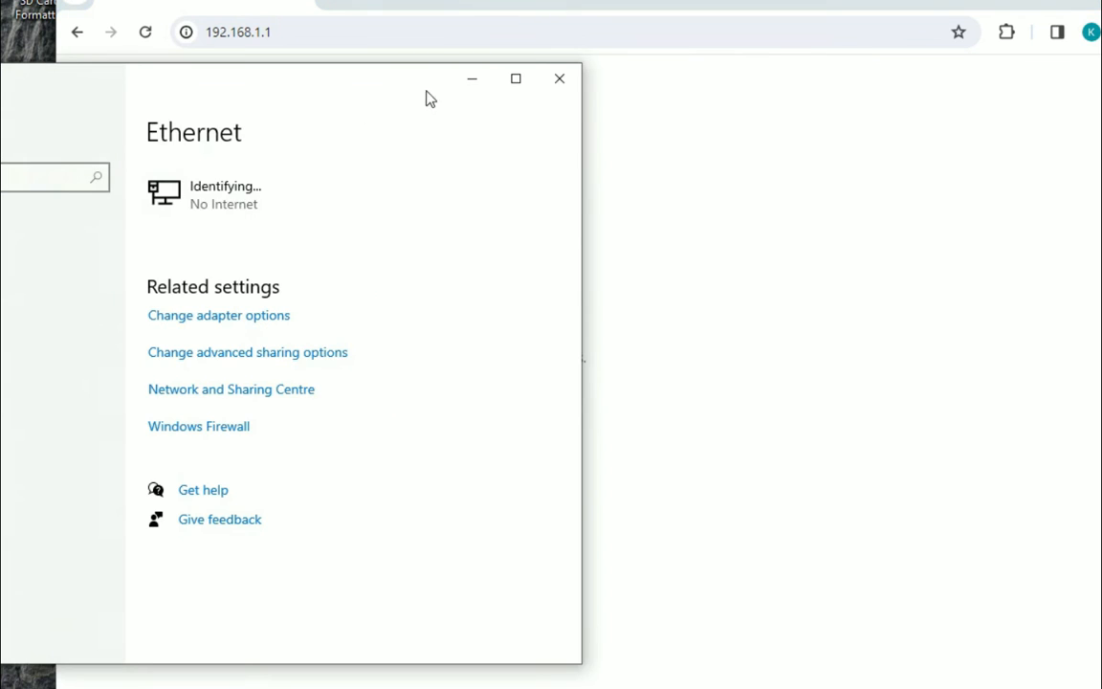
pyautogui.click(560, 78)
# Load the router at 192.168.200.1 in a new tab and close the old 192.168.1.1 tab.
pyautogui.hotkey('ctrl', 't')
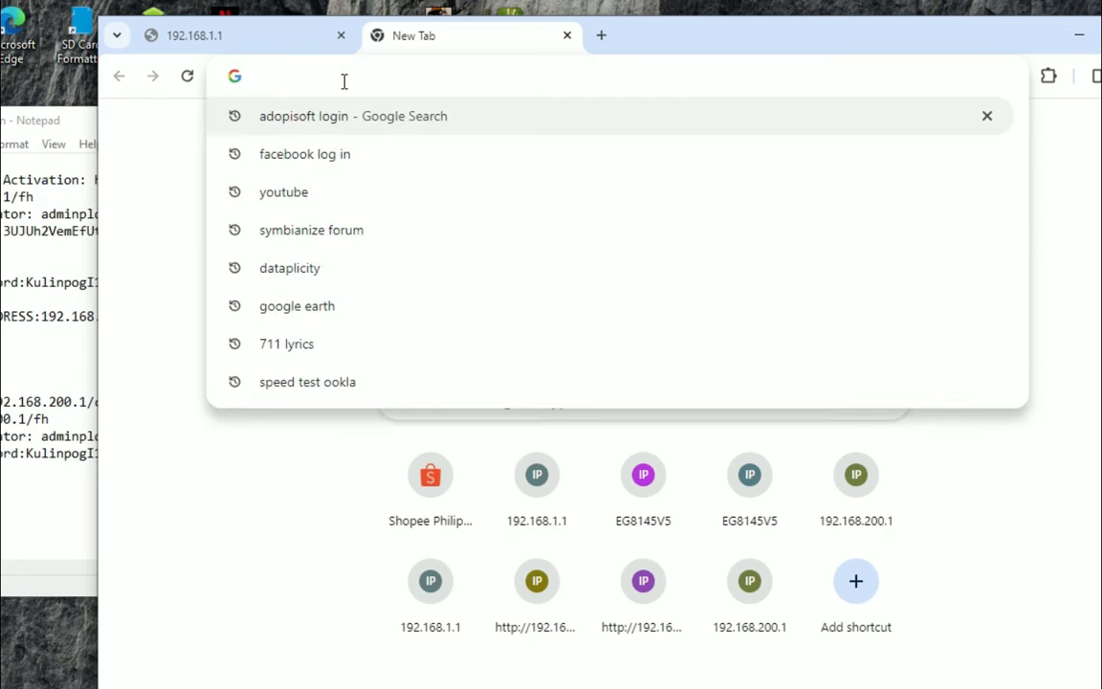
pyautogui.write('192')
pyautogui.write('.168')
pyautogui.press('BackSpace')
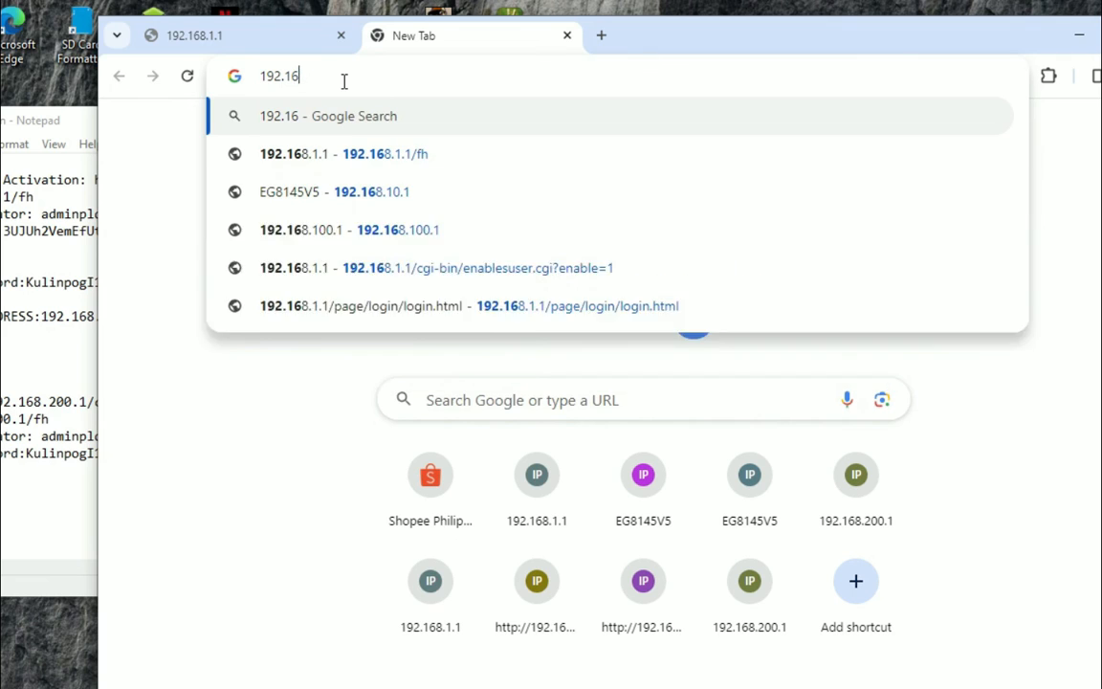
pyautogui.write('8.200.1')
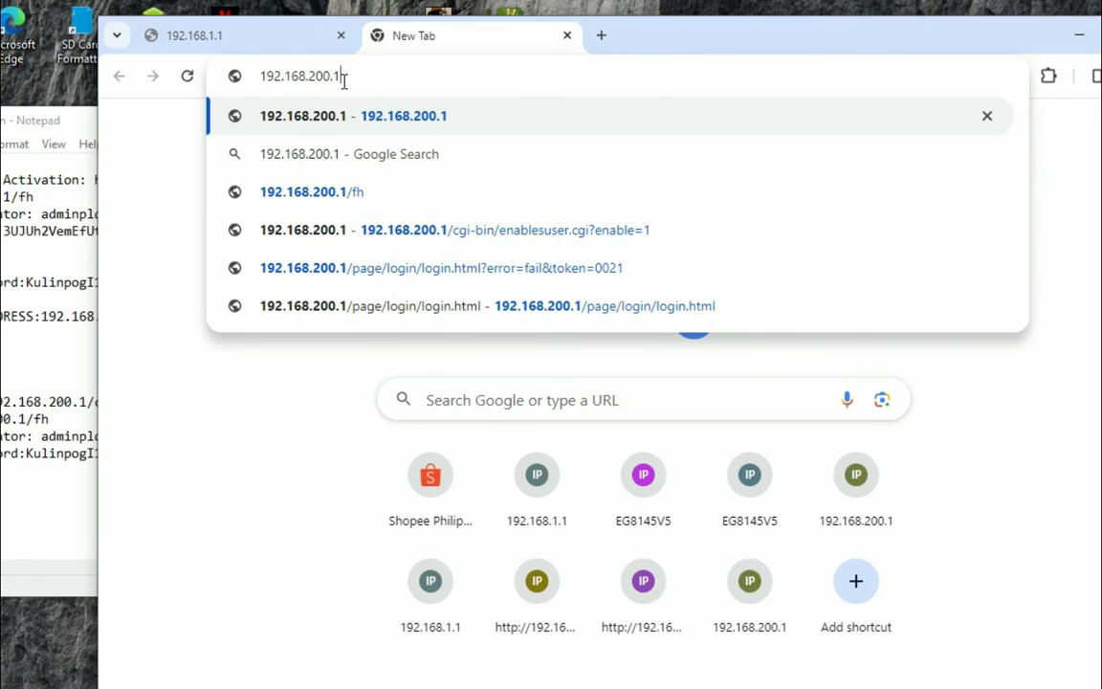
pyautogui.press('Return')
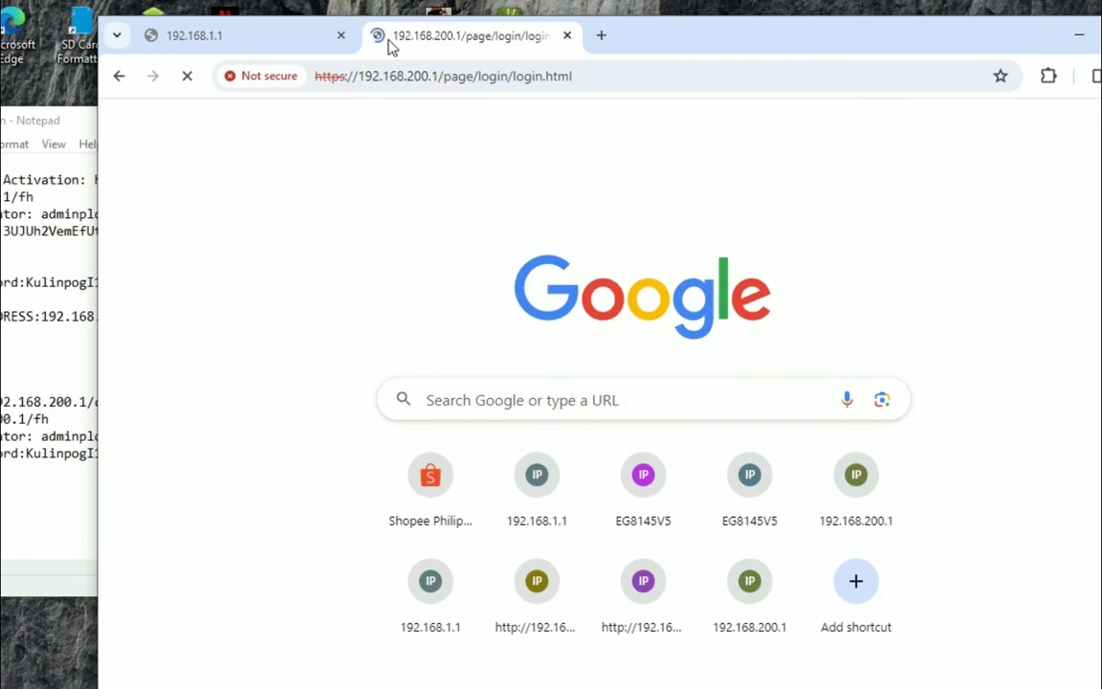
pyautogui.click(340, 35)
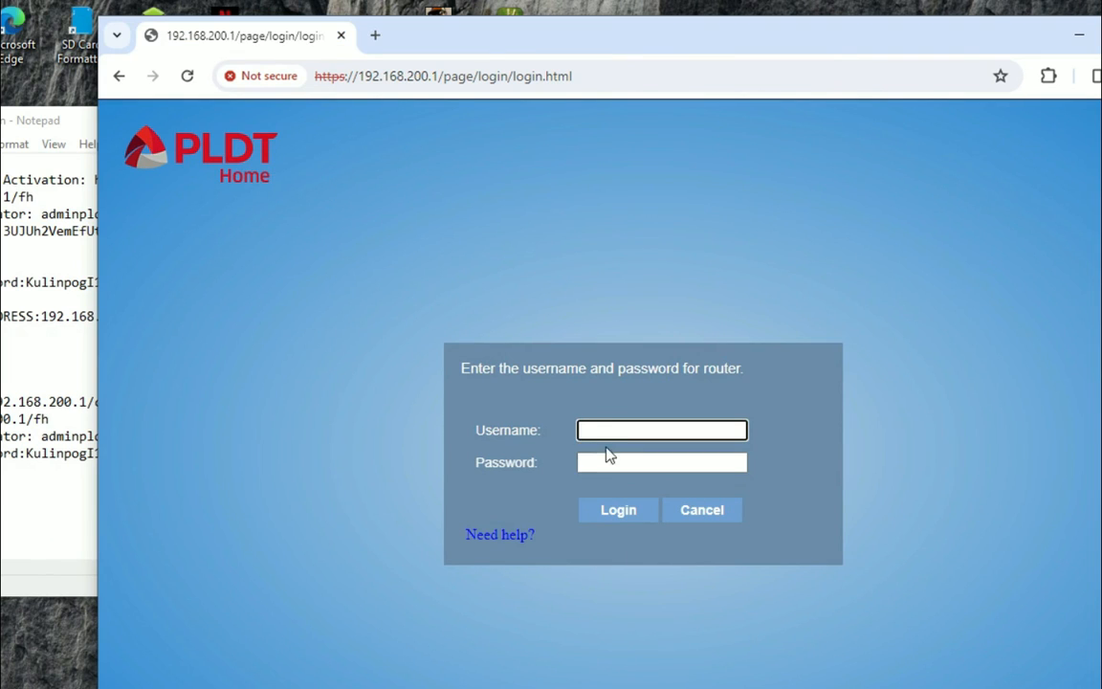
# Copy the administrator username from the notes into the login page's Username field.
pyautogui.click(20, 488)
pyautogui.moveTo(209, 422); pyautogui.dragTo(133, 424)
pyautogui.hotkey('ctrl', 'c')
pyautogui.hotkey('alt', 'Tab')
pyautogui.click(708, 418)
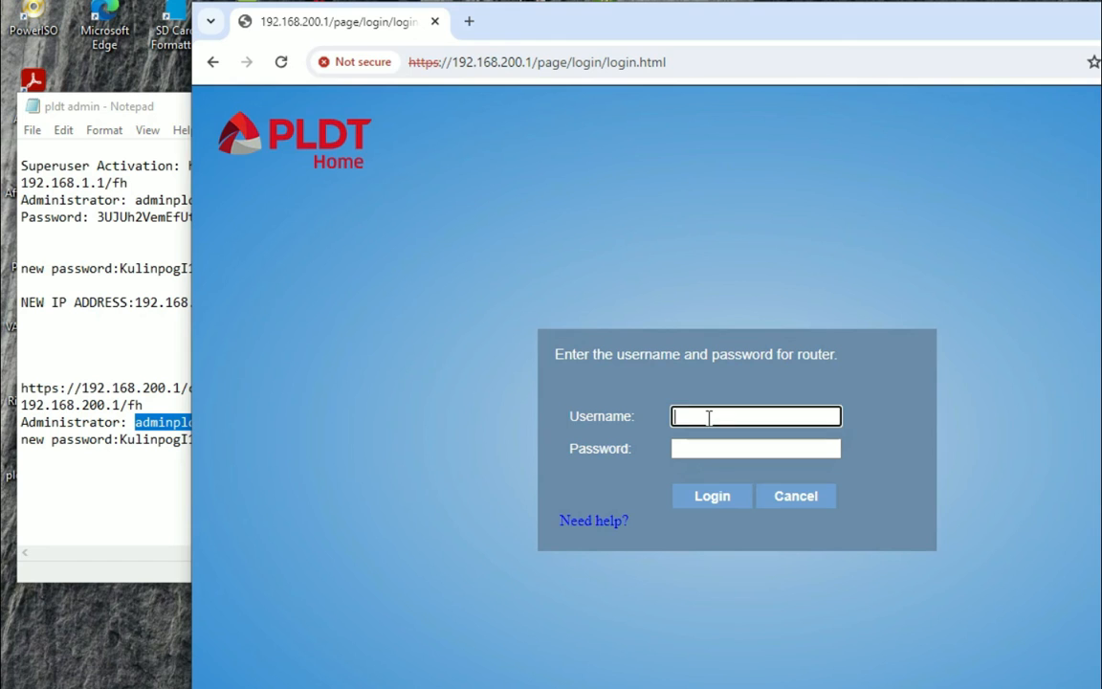
pyautogui.hotkey('ctrl', 'v')
# Copy the router password from the notes into the Password field and submit the login.
pyautogui.click(120, 439)
pyautogui.moveTo(220, 445); pyautogui.dragTo(123, 448)
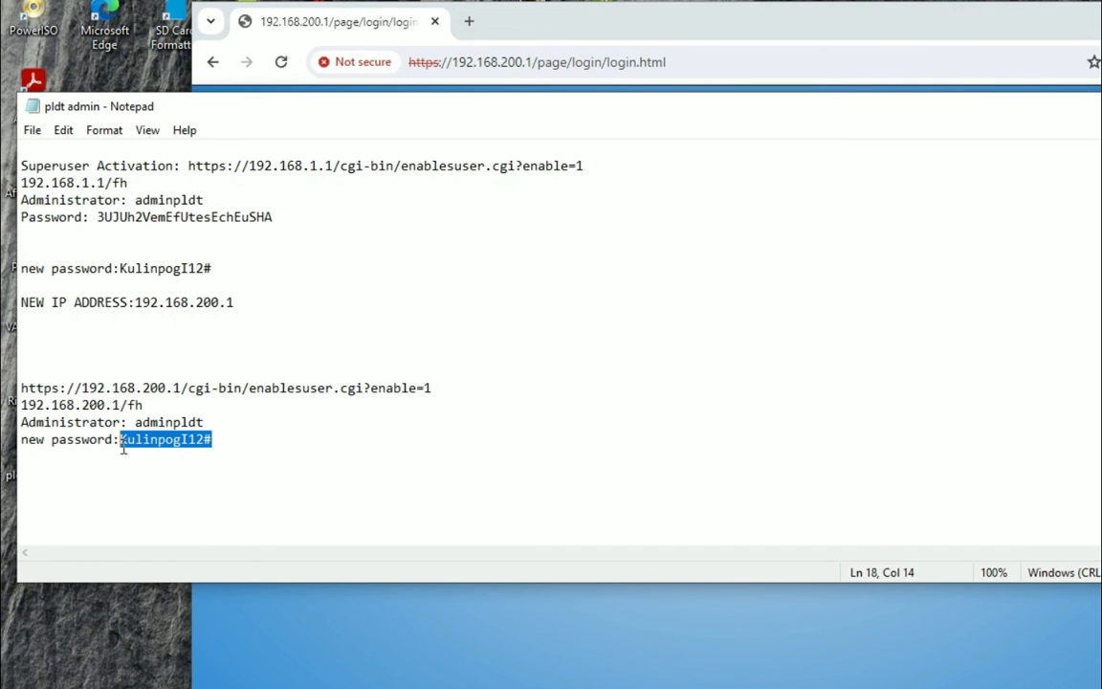
pyautogui.hotkey('ctrl', 'c')
pyautogui.hotkey('alt', 'Tab')
pyautogui.click(716, 445)
pyautogui.hotkey('ctrl', 'v')
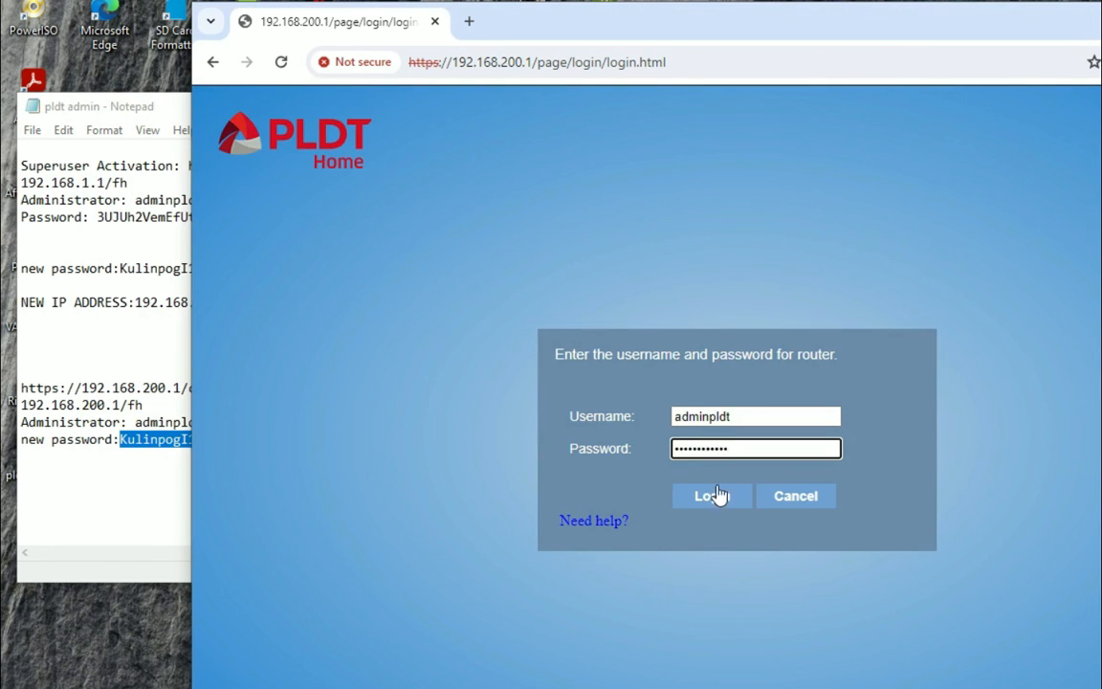
pyautogui.click(713, 496)
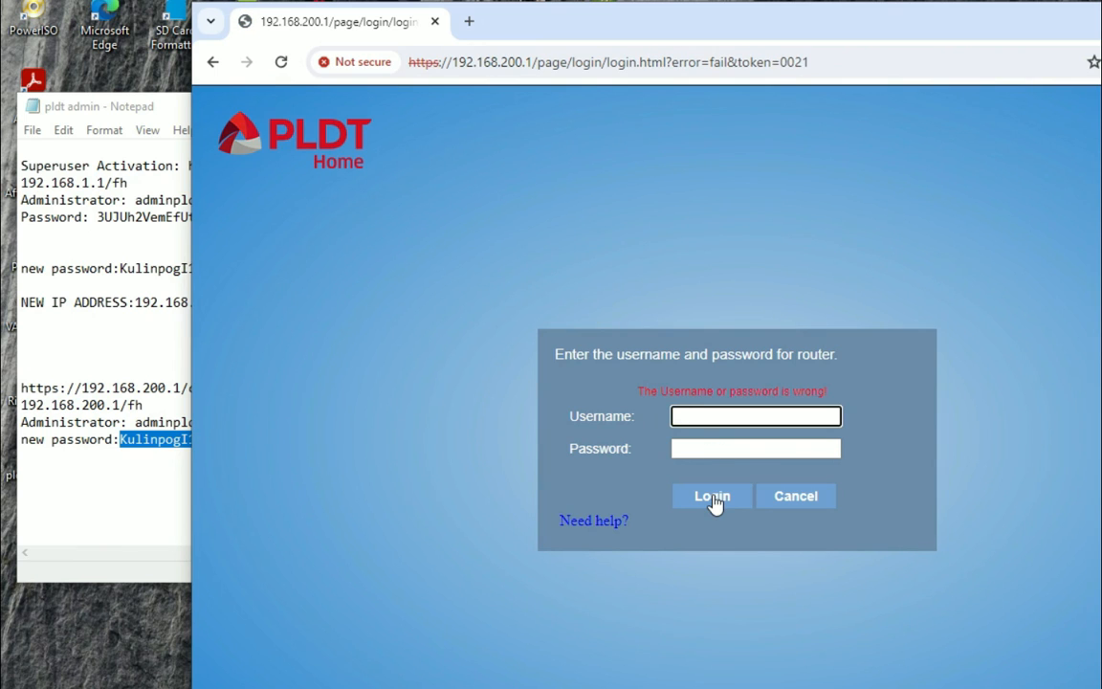
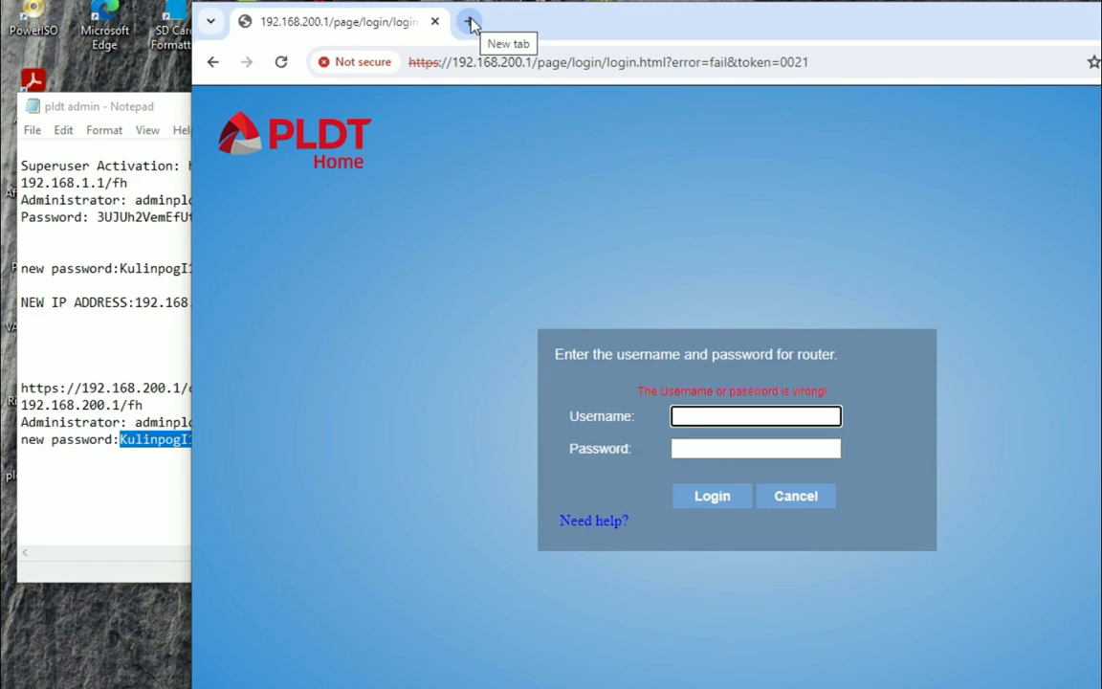
# In a new tab, correct the mistyped address to 192.168.200.1 and load the router page.
pyautogui.click(469, 21)
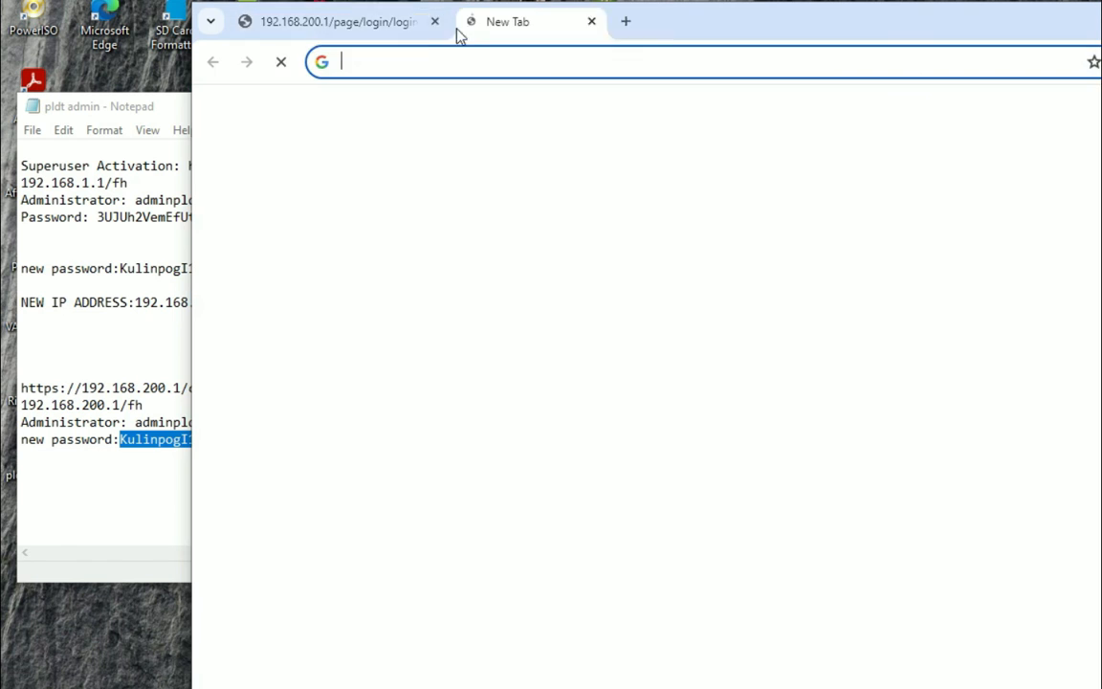
pyautogui.click(403, 63)
pyautogui.write('192.1')
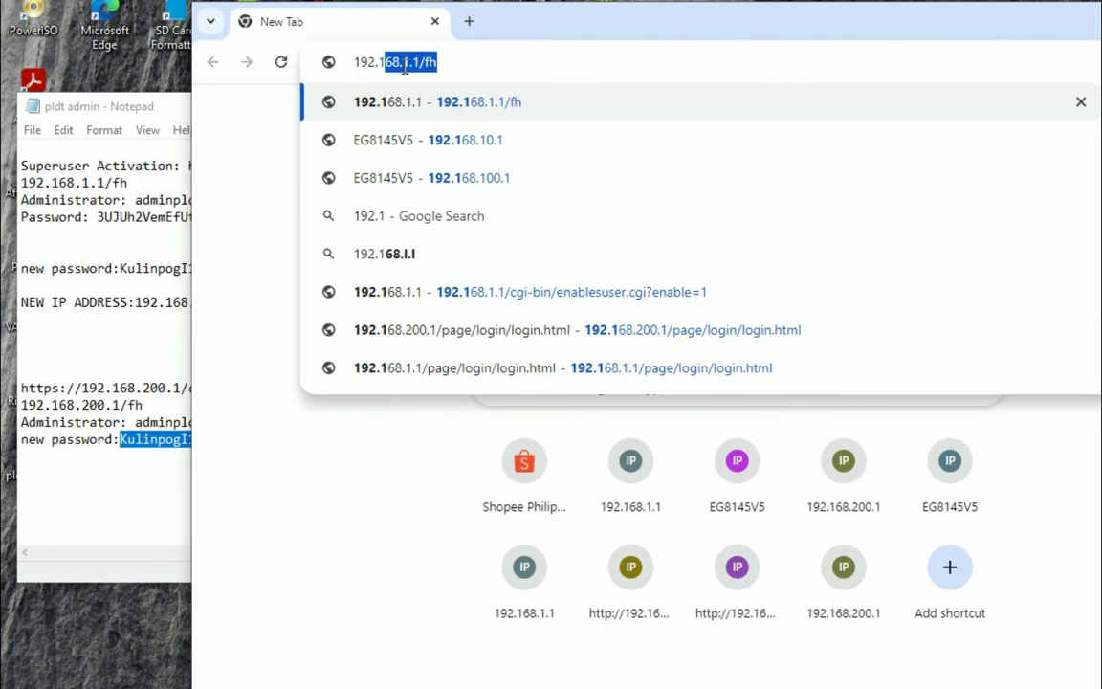
pyautogui.write('68.1')
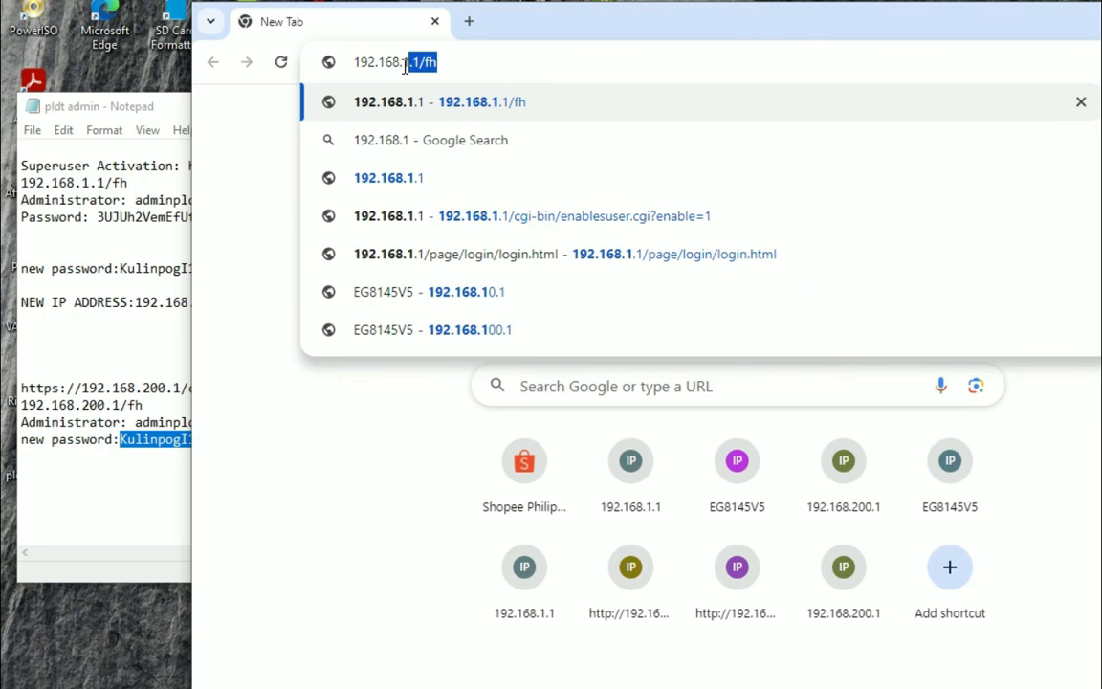
pyautogui.write('200')
pyautogui.press('BackSpace')
pyautogui.press('BackSpace')
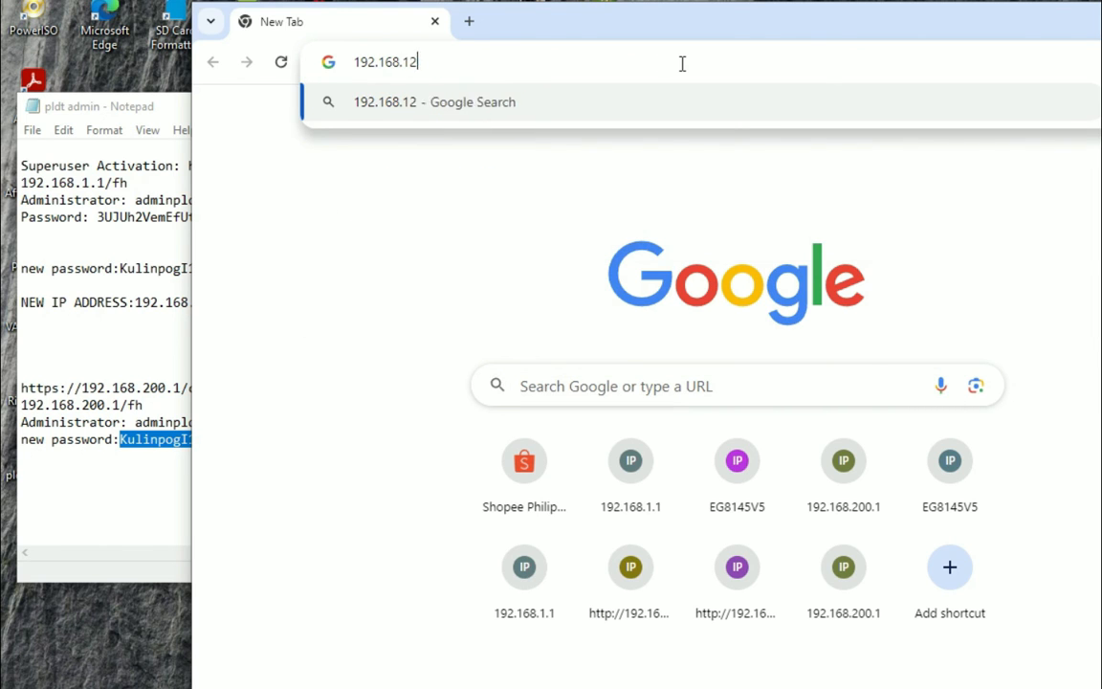
pyautogui.press('BackSpace')
pyautogui.press('BackSpace')
pyautogui.write('200')
pyautogui.press('Return')
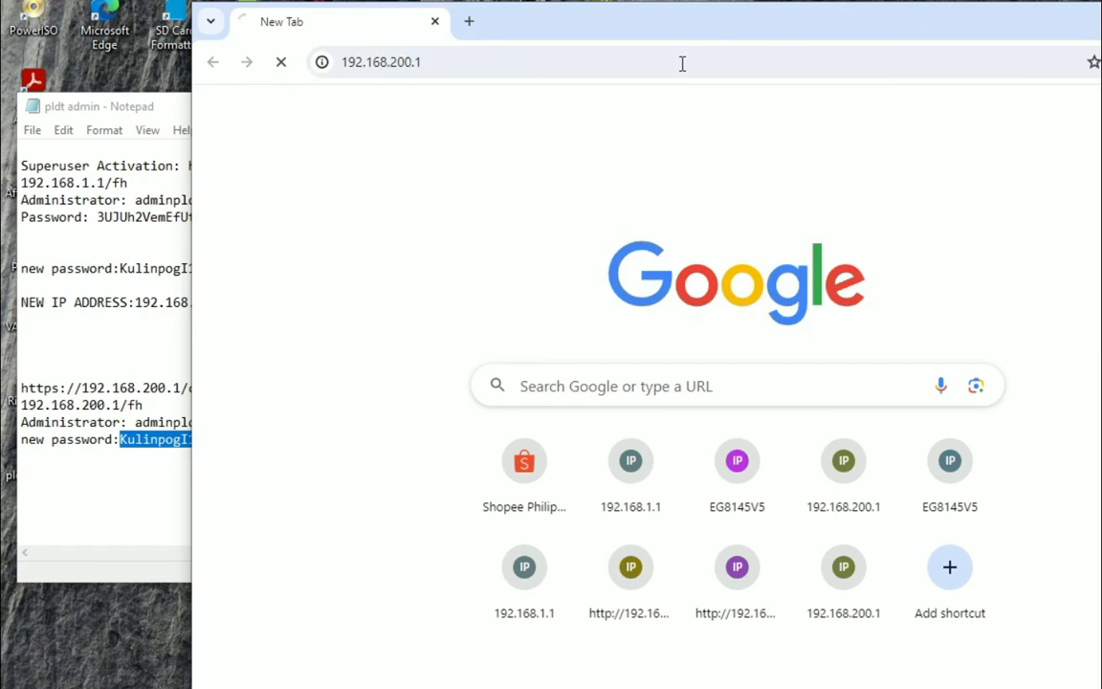
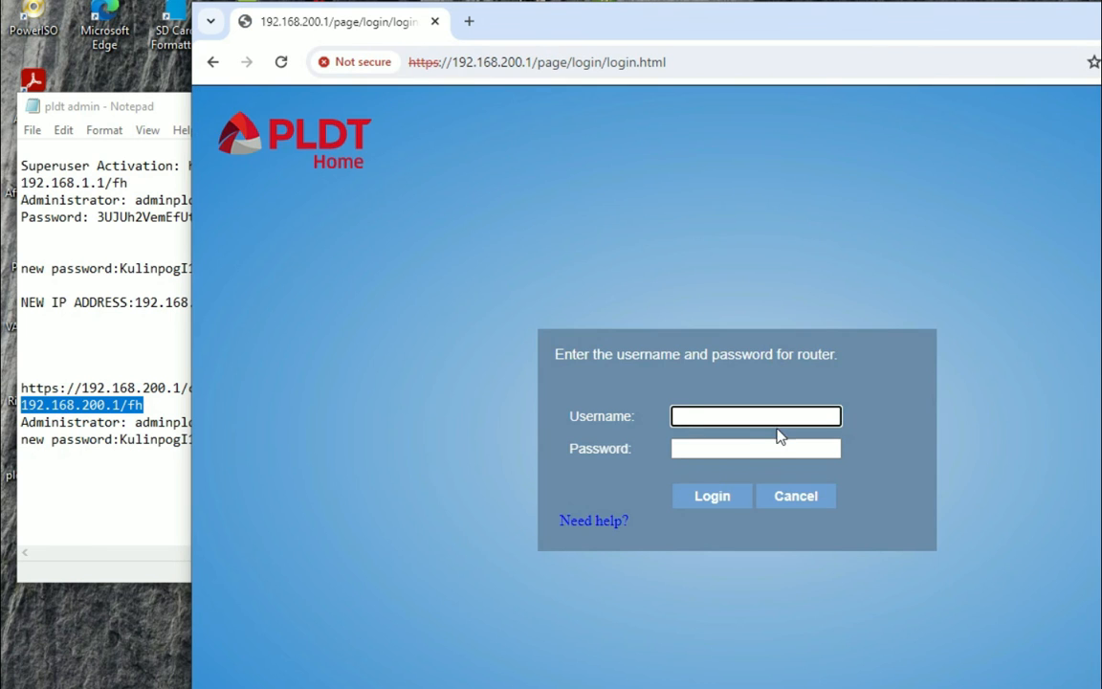
# Copy the administrator username from the Notepad router notes into the 192.168.200.1 login page's Username field.
pyautogui.click(148, 447)
pyautogui.moveTo(204, 422); pyautogui.dragTo(137, 425)
pyautogui.hotkey('ctrl', 'c')
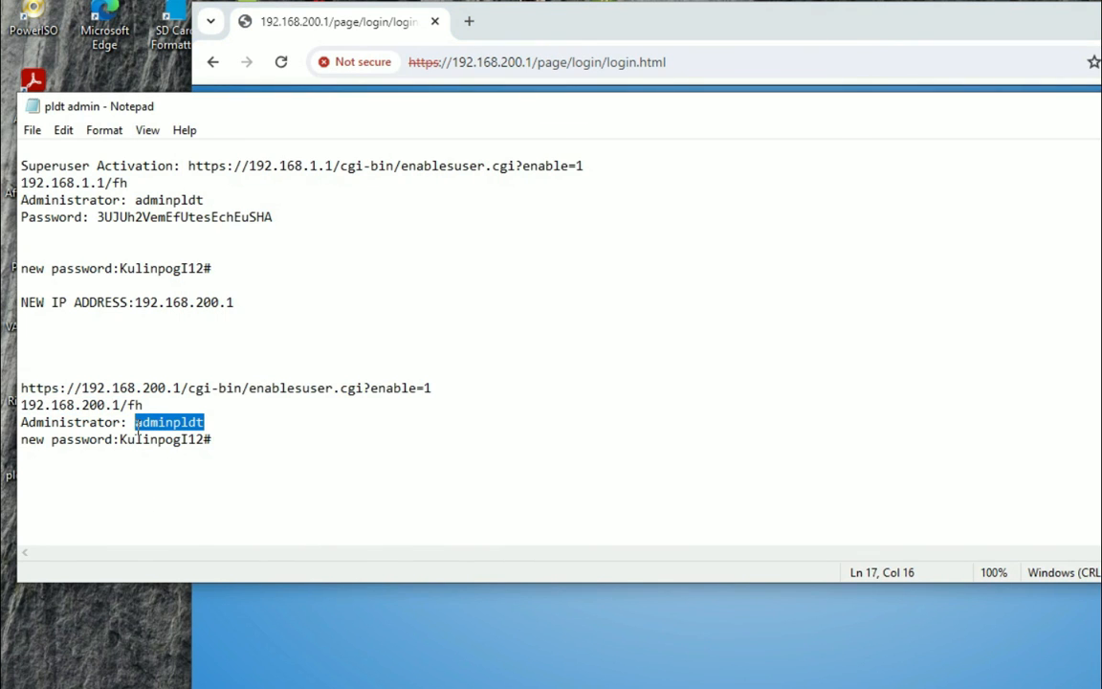
pyautogui.click(376, 686)
pyautogui.click(697, 417)
pyautogui.hotkey('ctrl', 'v')
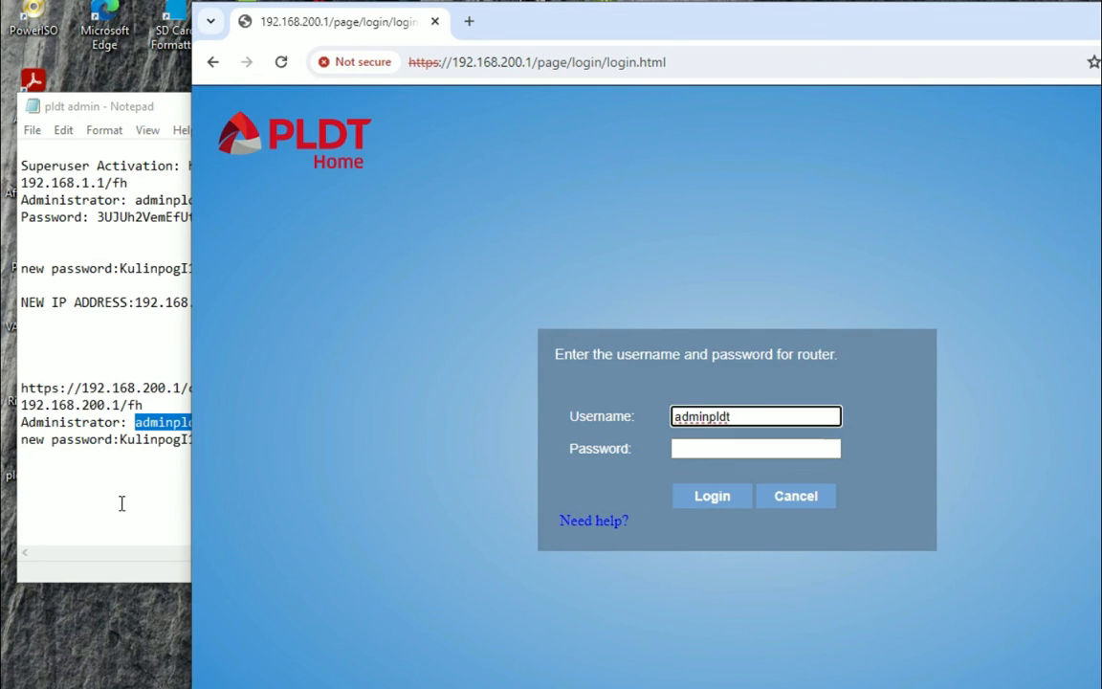
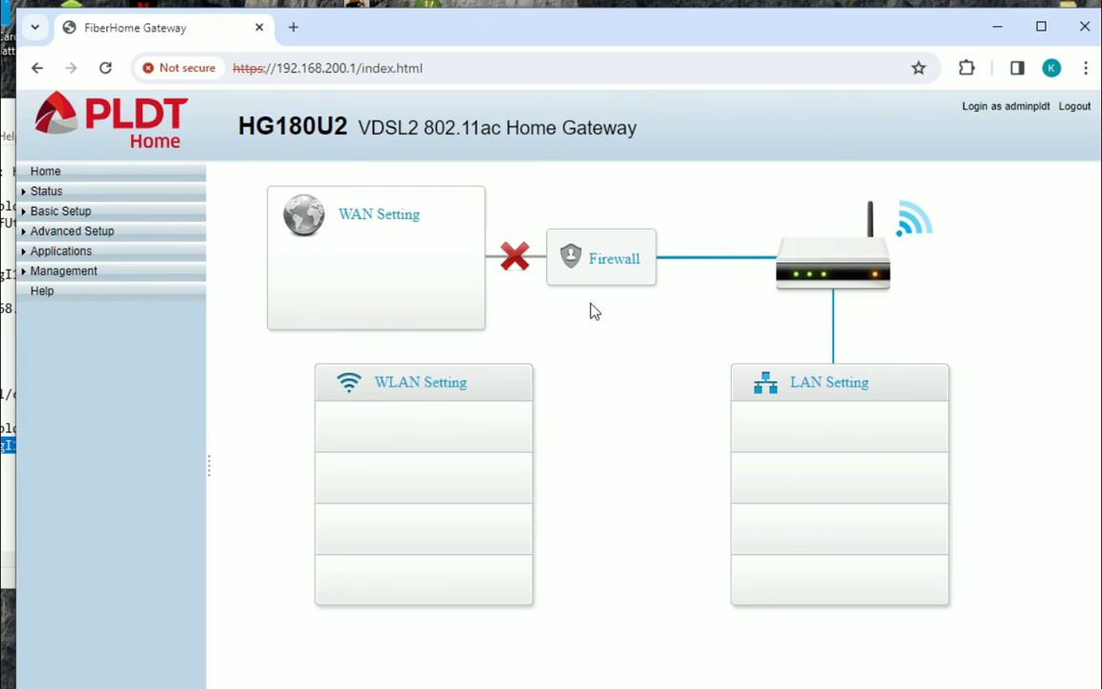
# From the router's status overview, go through Basic Setup > LAN to the IPv4 Configuration page.
pyautogui.click(100, 190)
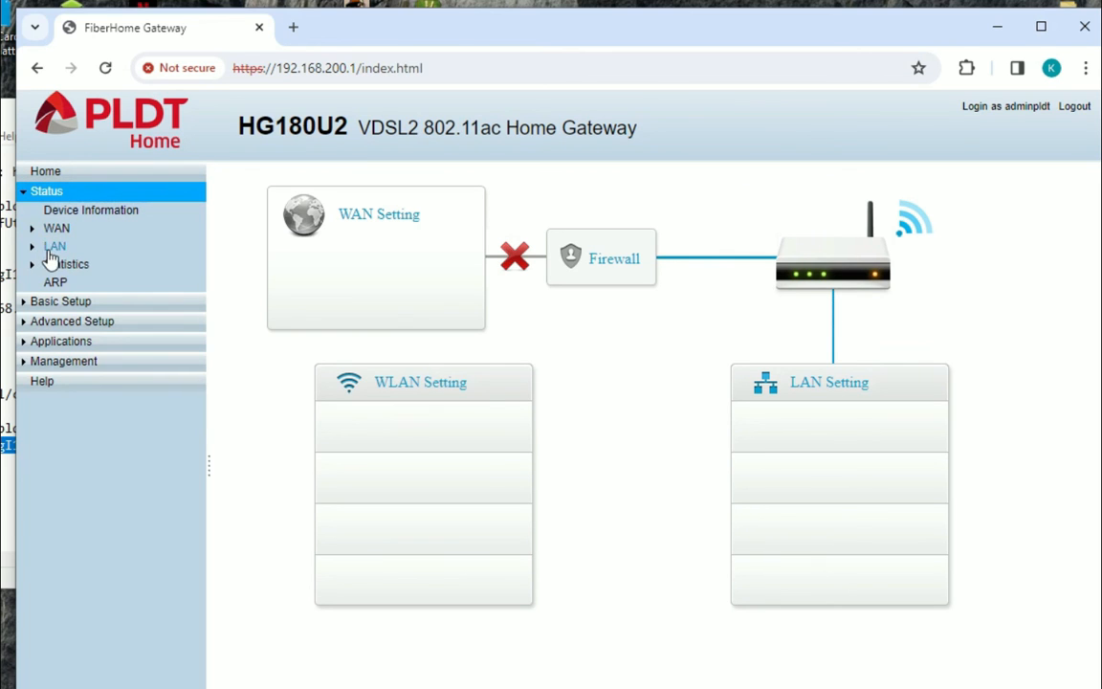
pyautogui.click(55, 300)
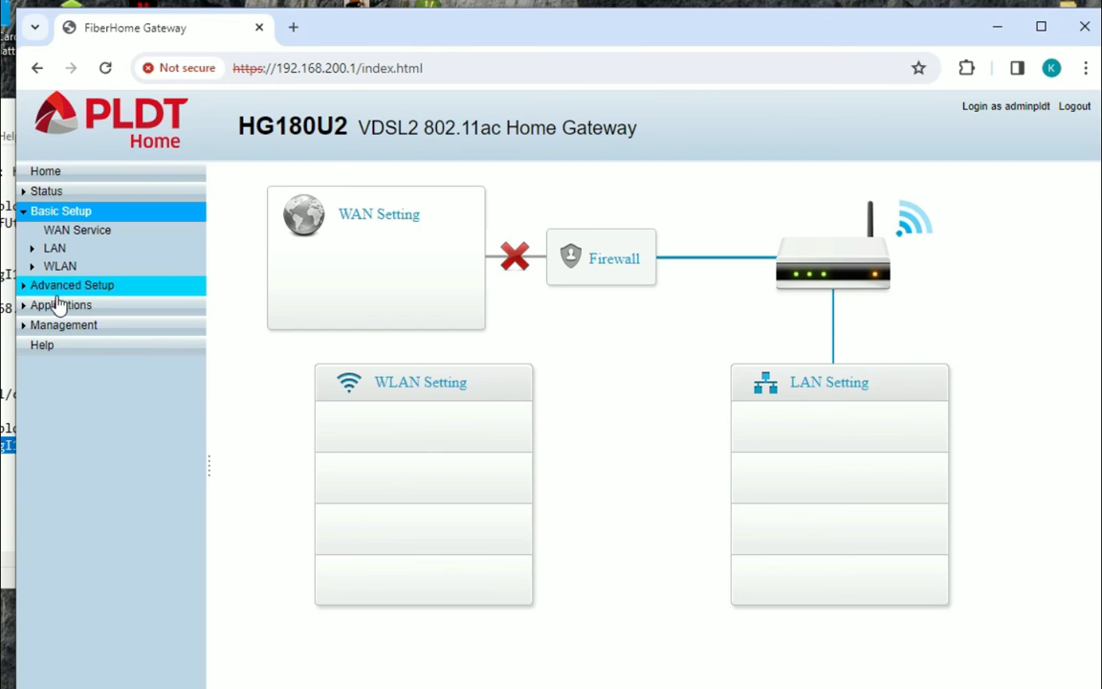
pyautogui.click(63, 255)
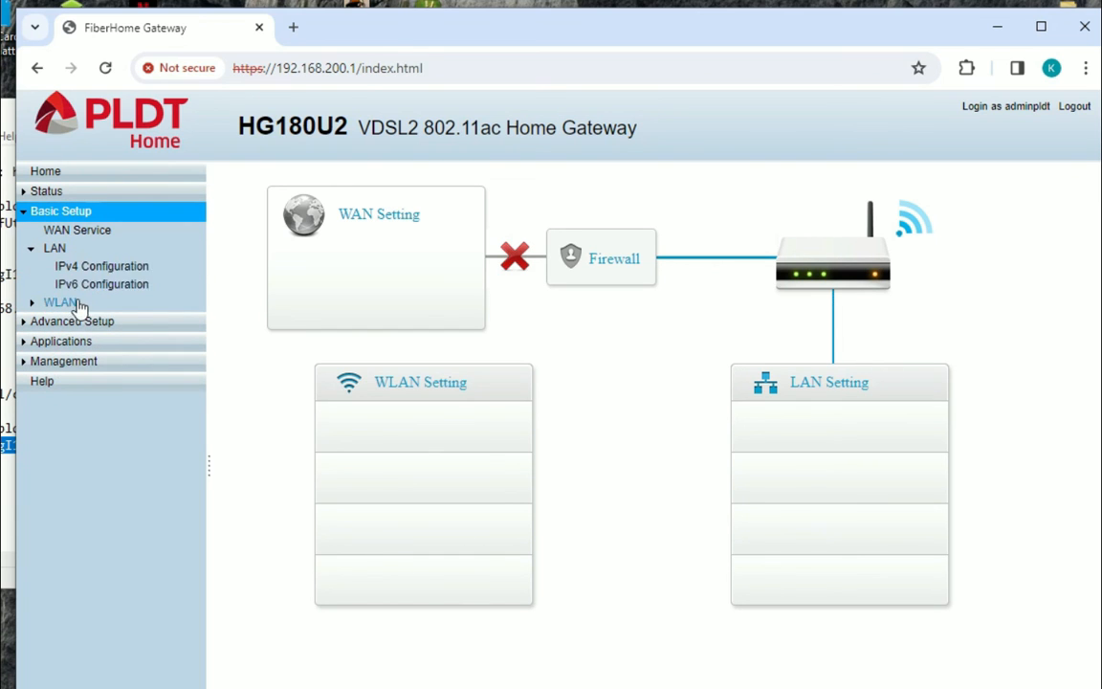
pyautogui.click(83, 272)
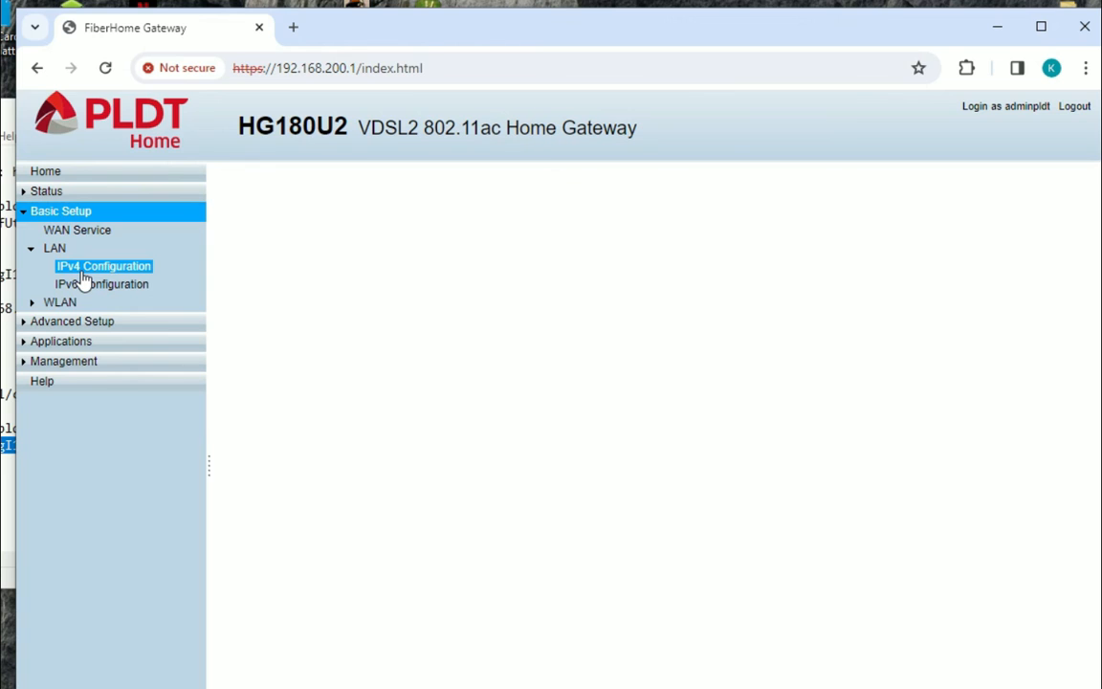